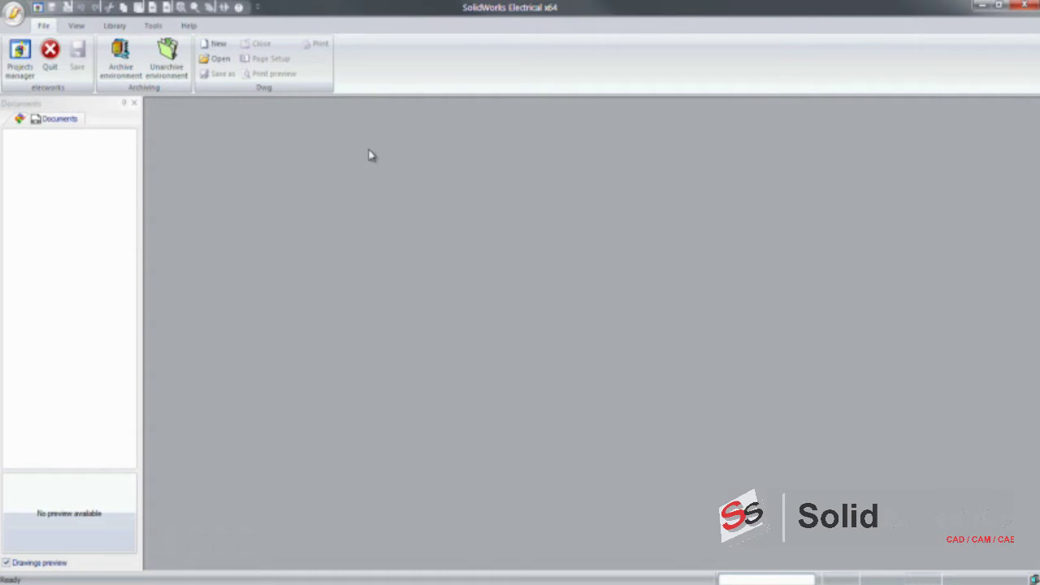
Open the Packaging Line project from the project list
left_click(19, 59)
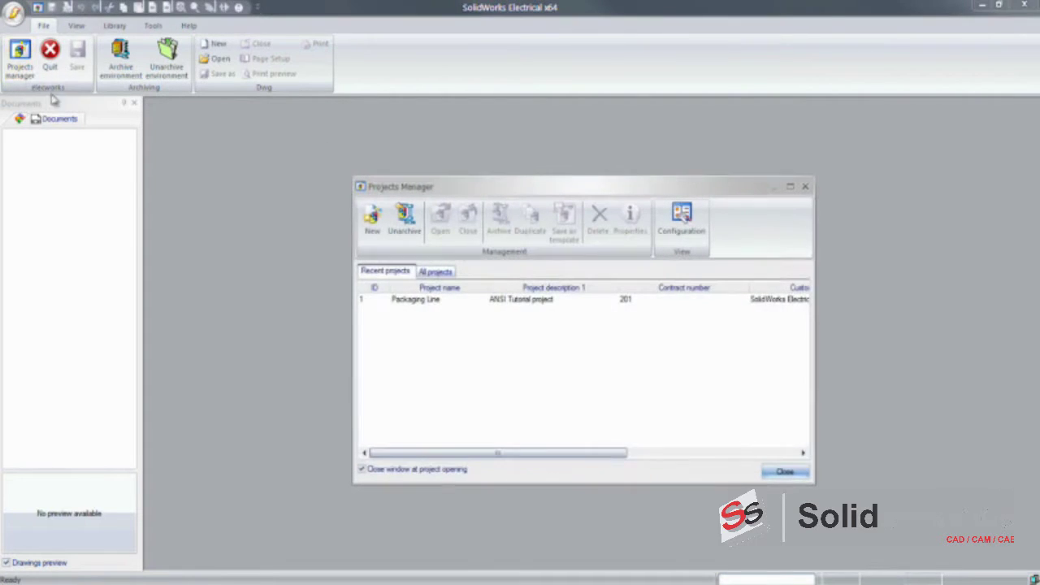
left_click(410, 307)
left_click(437, 232)
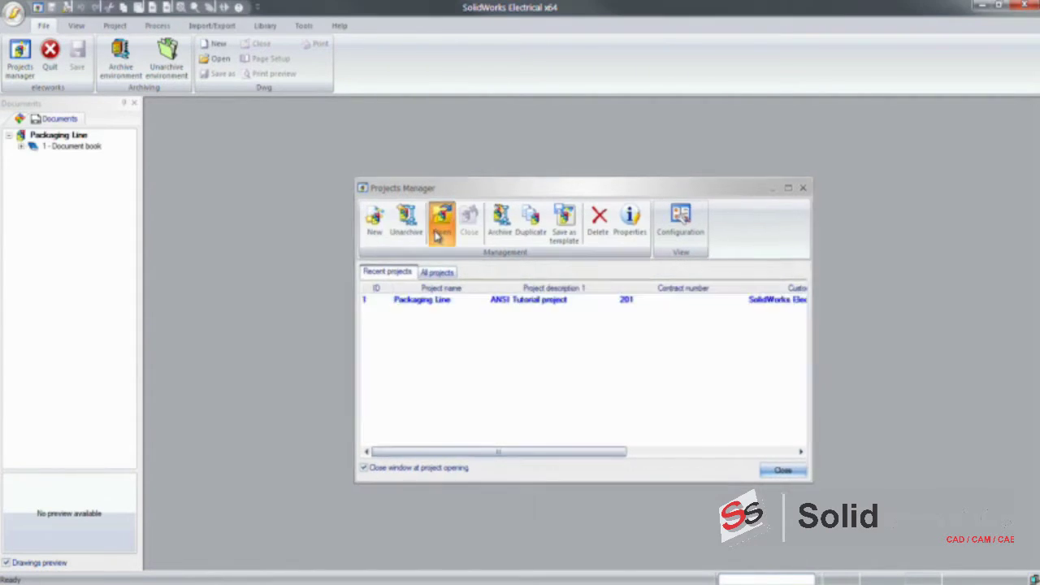
Expand the document book with its Schematics, Reports, Terminals and Documents folders and open the 03 - Line diagram drawing
left_click(22, 148)
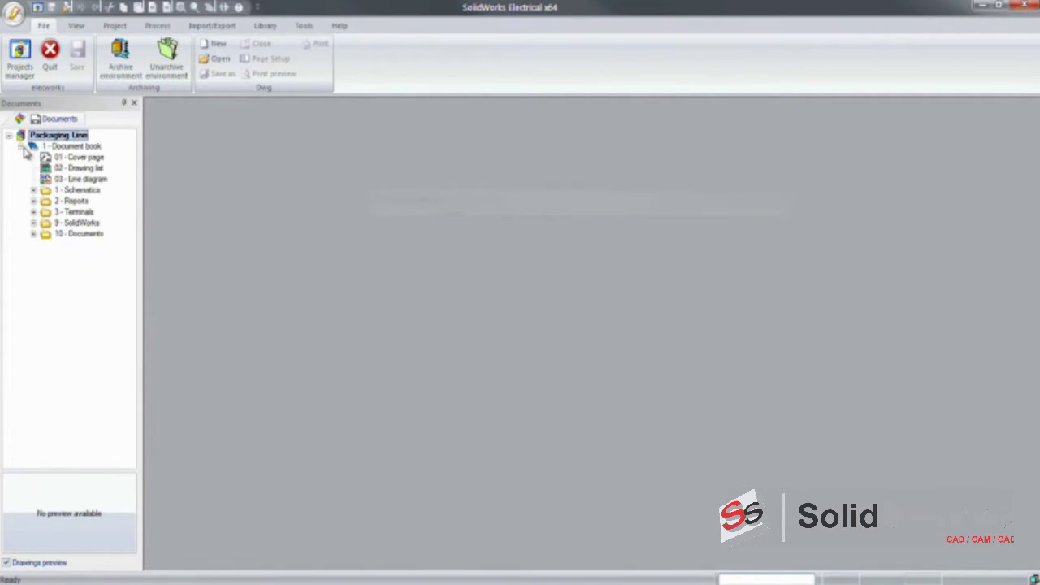
left_click(33, 192)
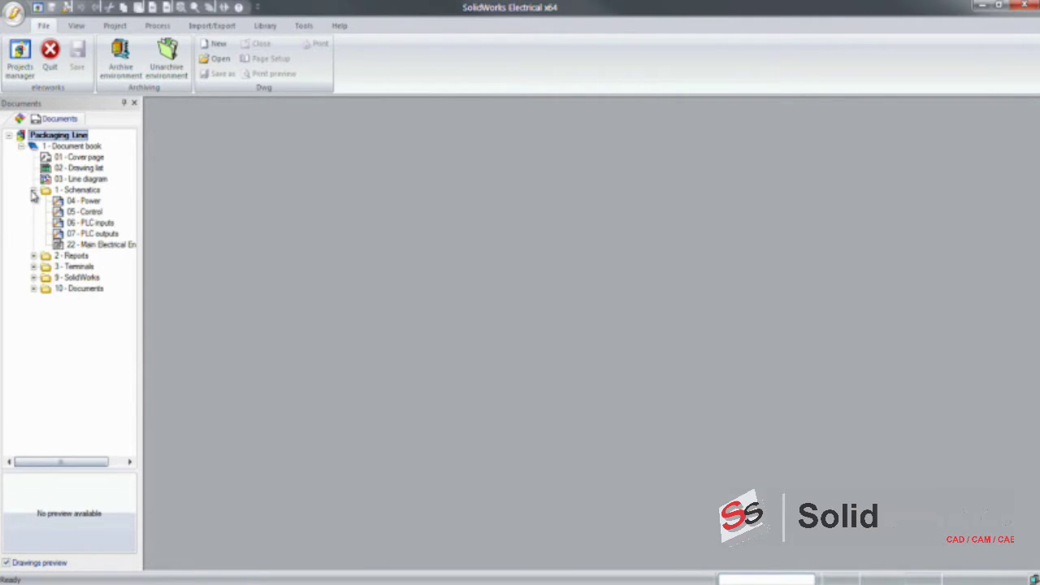
left_click(33, 256)
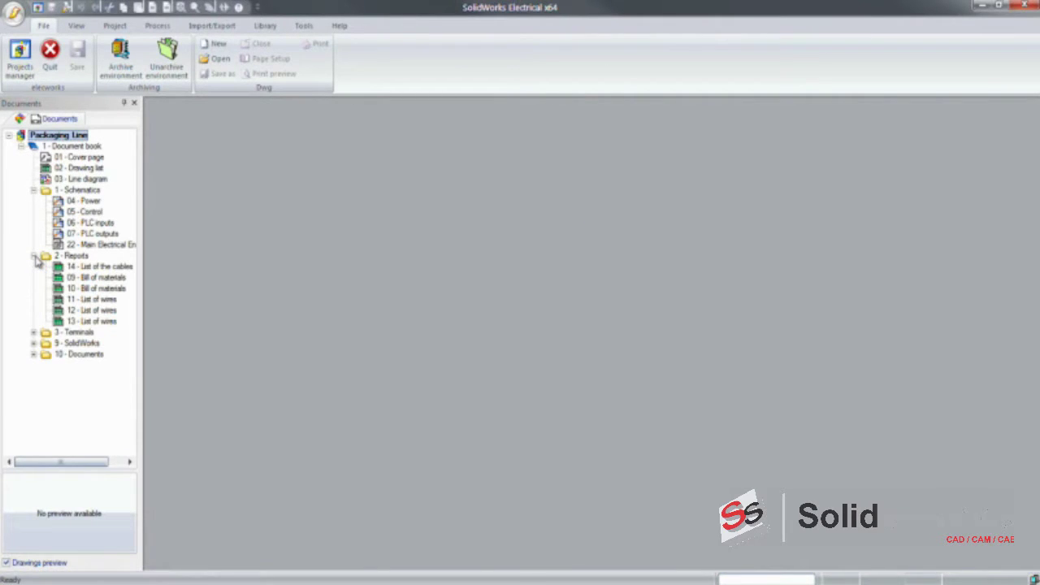
left_click(34, 333)
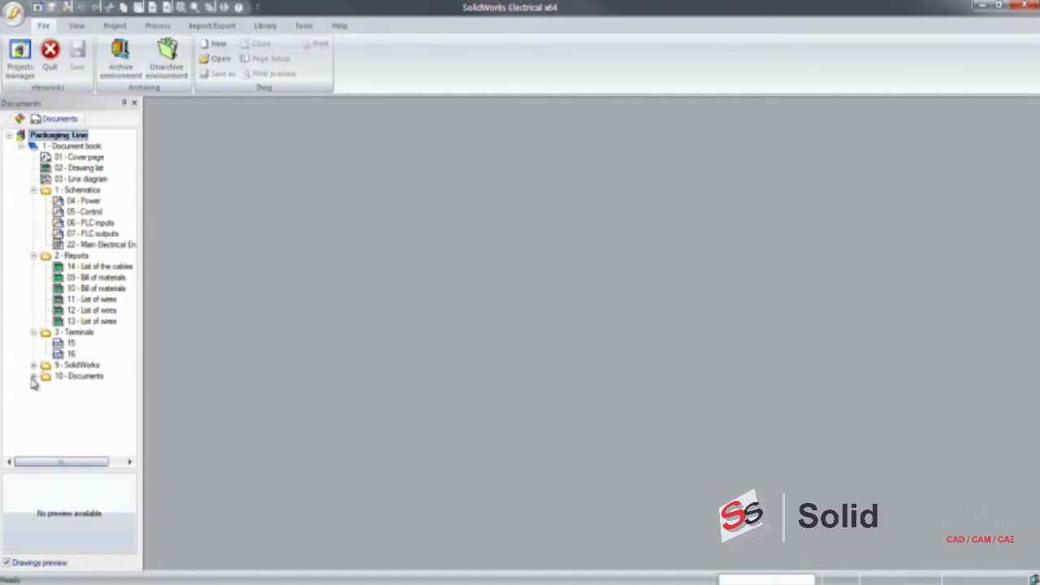
left_click(33, 377)
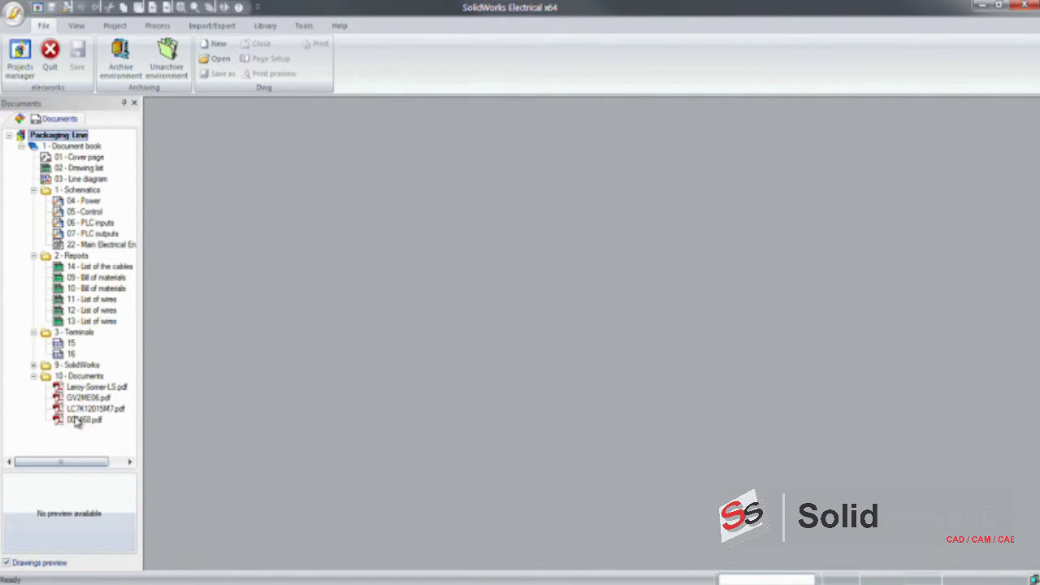
double_click(48, 179)
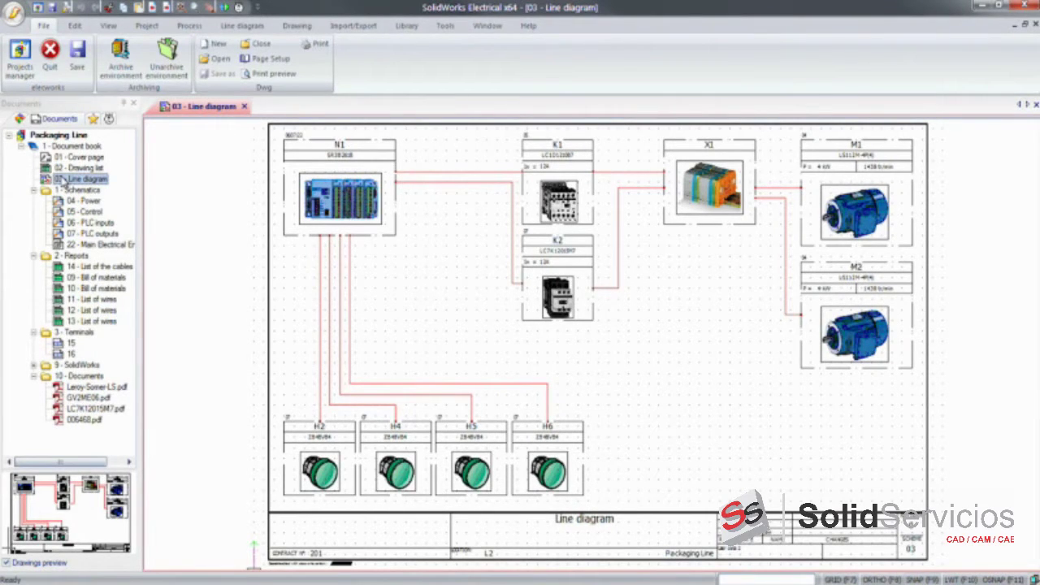
Insert the blue motor symbol from the Motors class on the line diagram, directly below motor M2
left_click(242, 25)
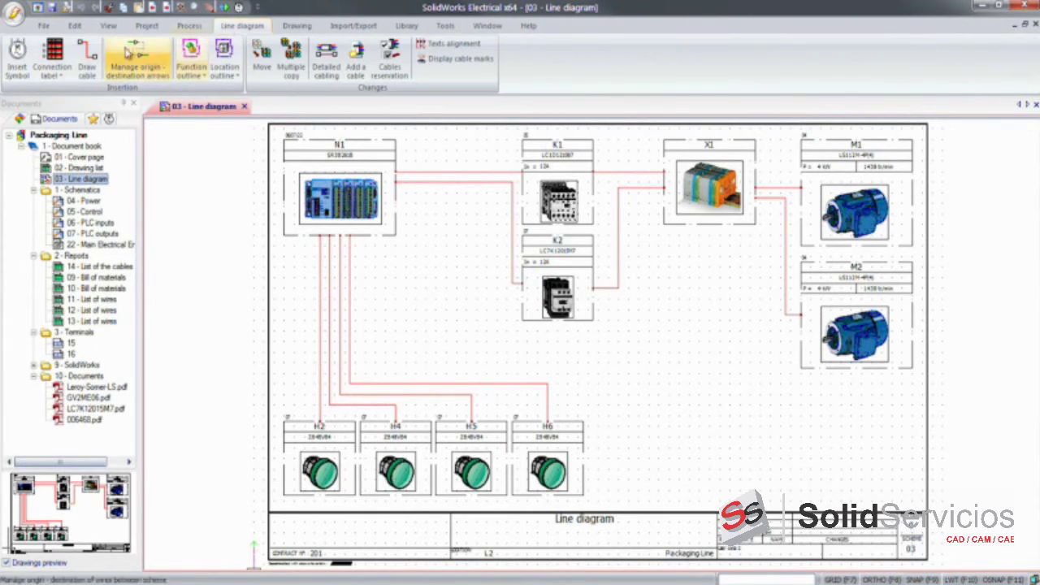
left_click(19, 63)
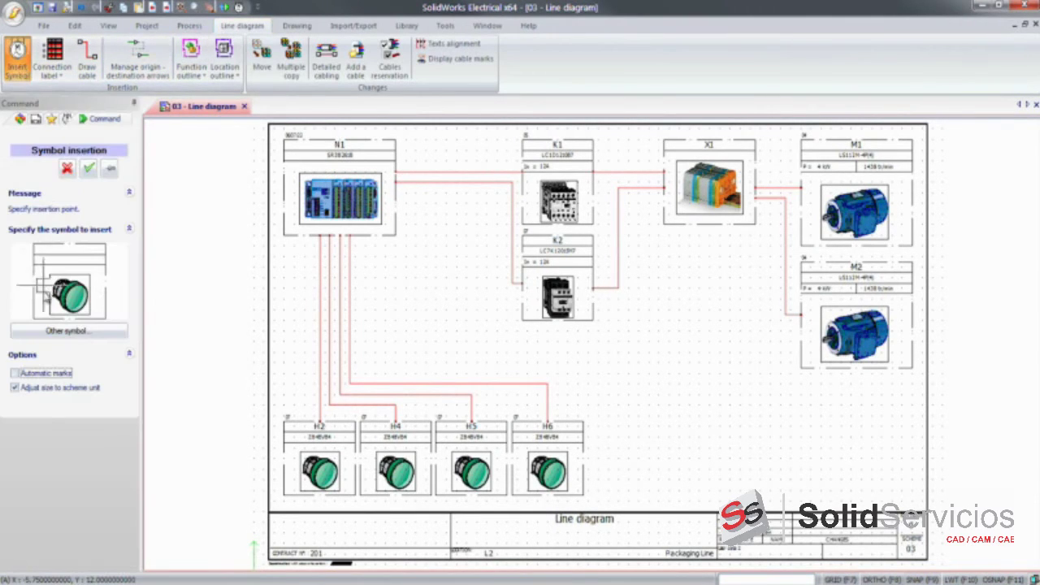
left_click(49, 332)
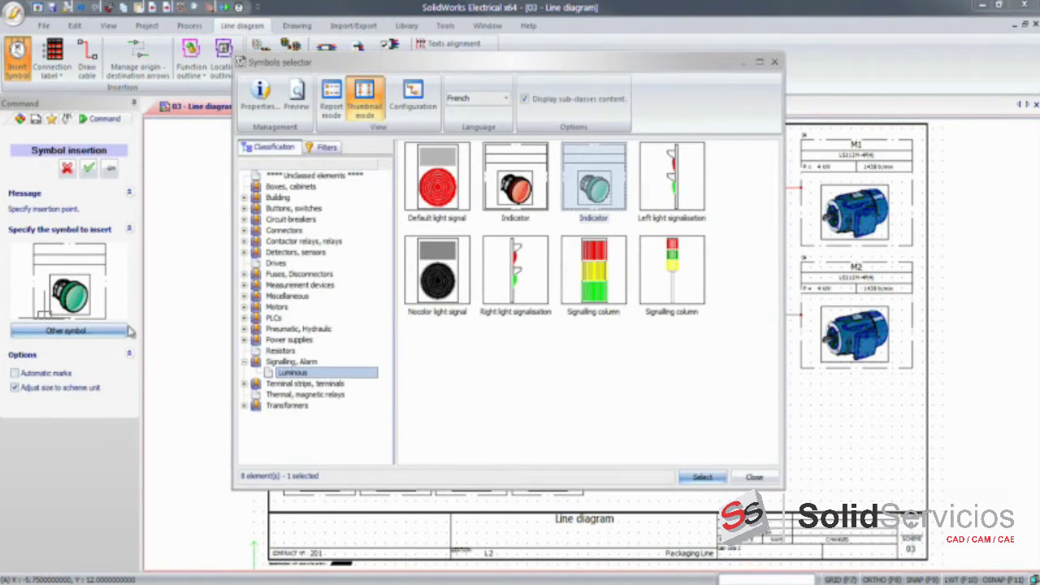
left_click(261, 307)
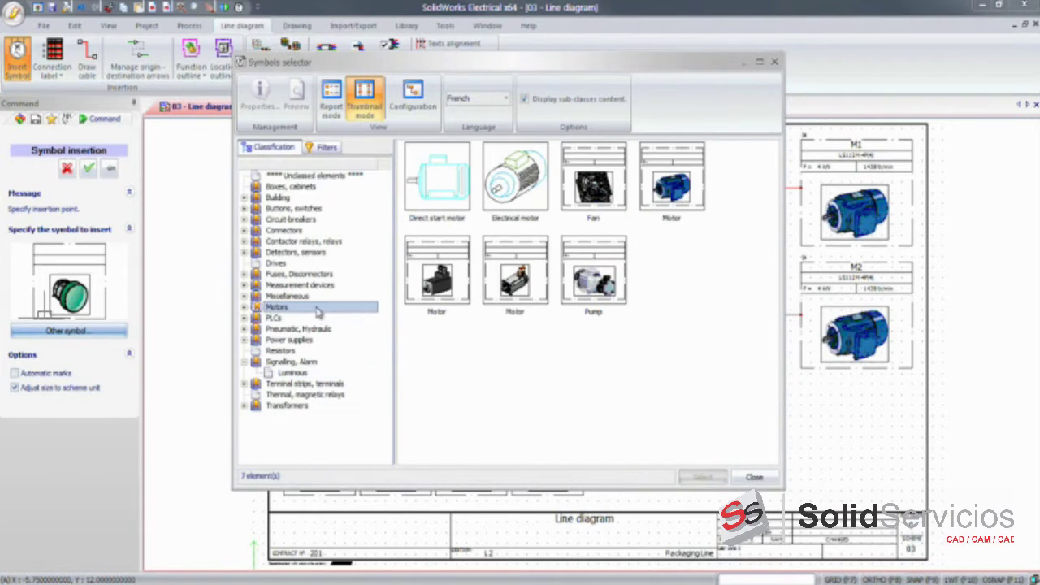
left_click(668, 209)
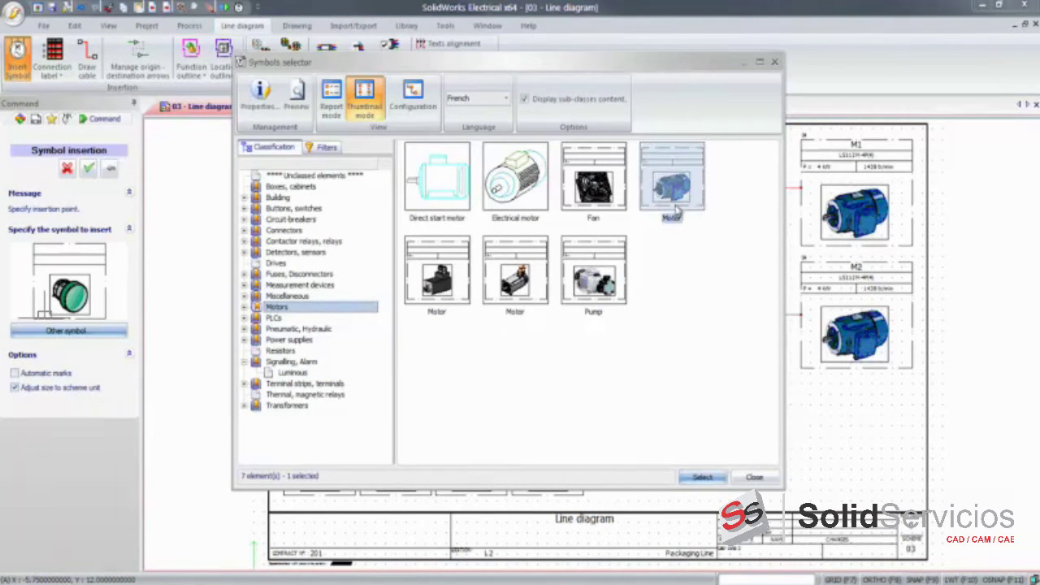
left_click(702, 478)
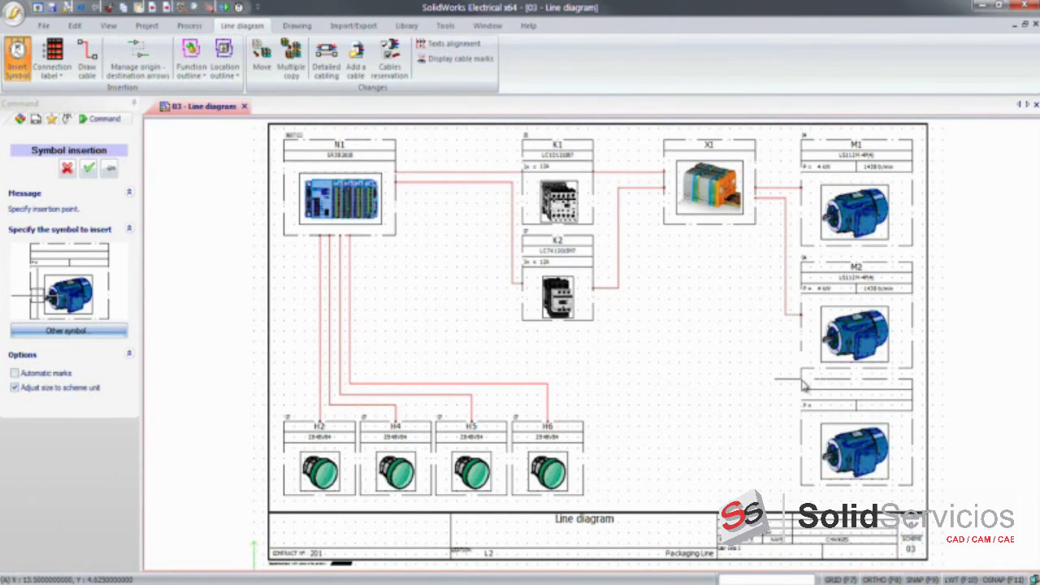
left_click(804, 386)
Assign the Leroy Somer manufacturer part LS112M-4P(4) to the new motor and accept its symbol properties
left_click(671, 163)
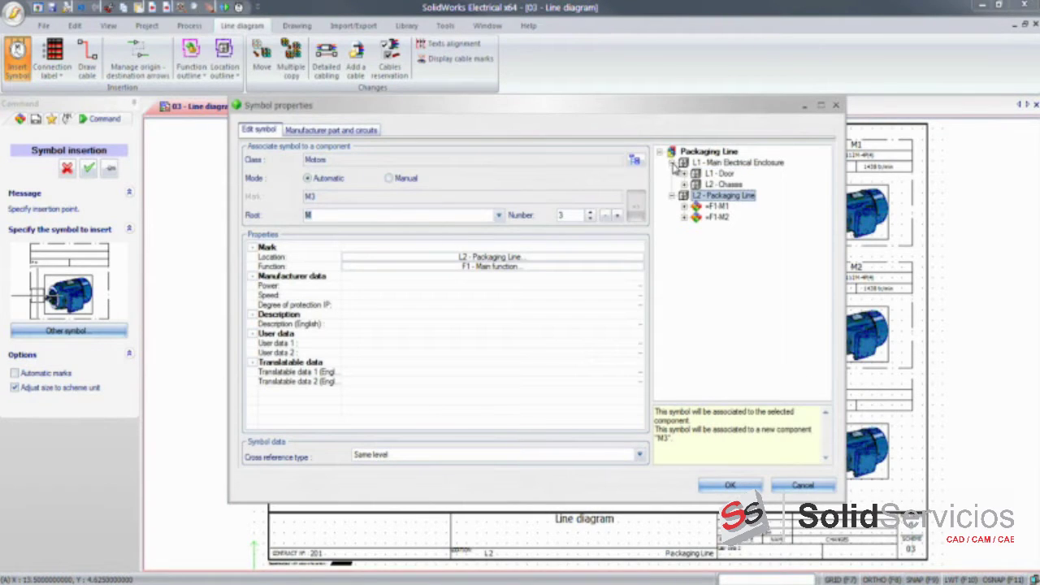
left_click(355, 131)
left_click(315, 164)
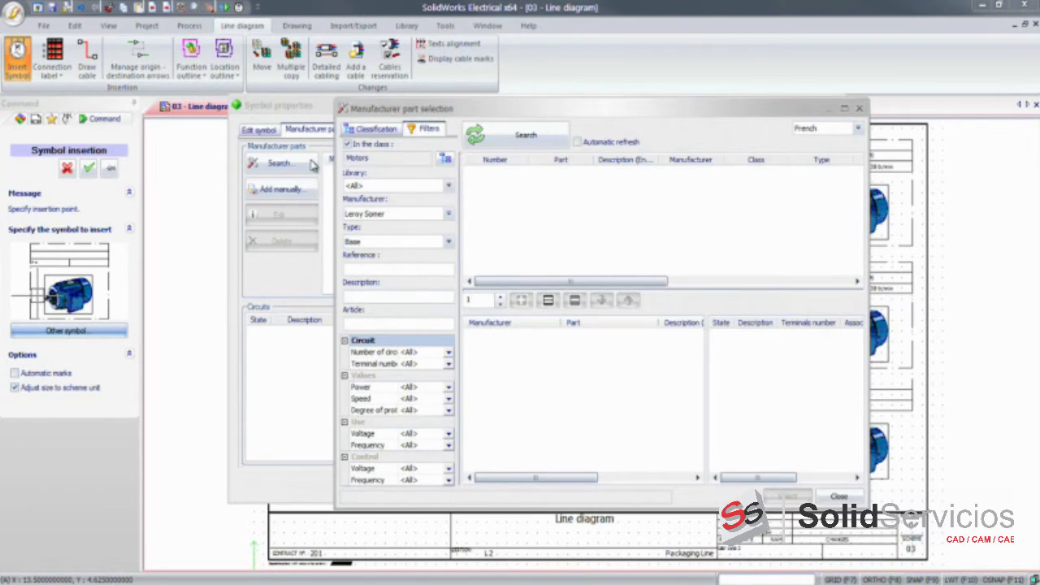
left_click(448, 214)
left_click_drag(453, 340, 448, 232)
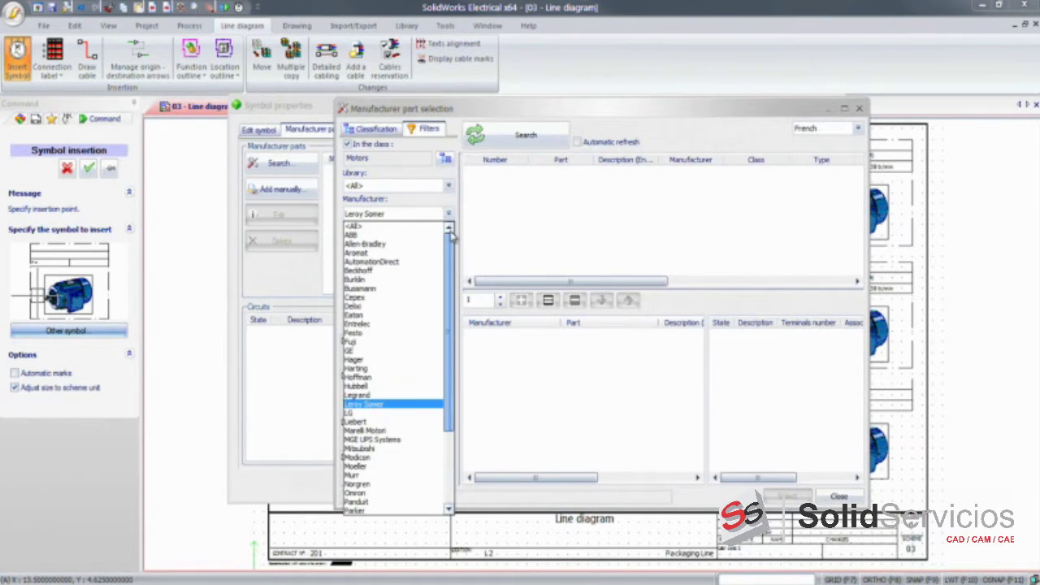
left_click(423, 406)
left_click(516, 135)
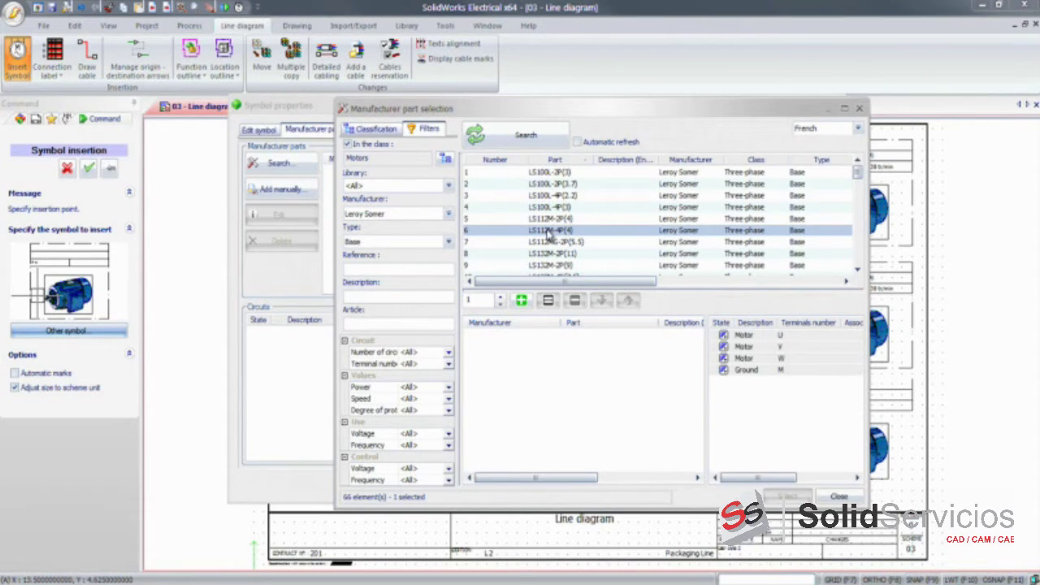
left_click(521, 301)
left_click(788, 497)
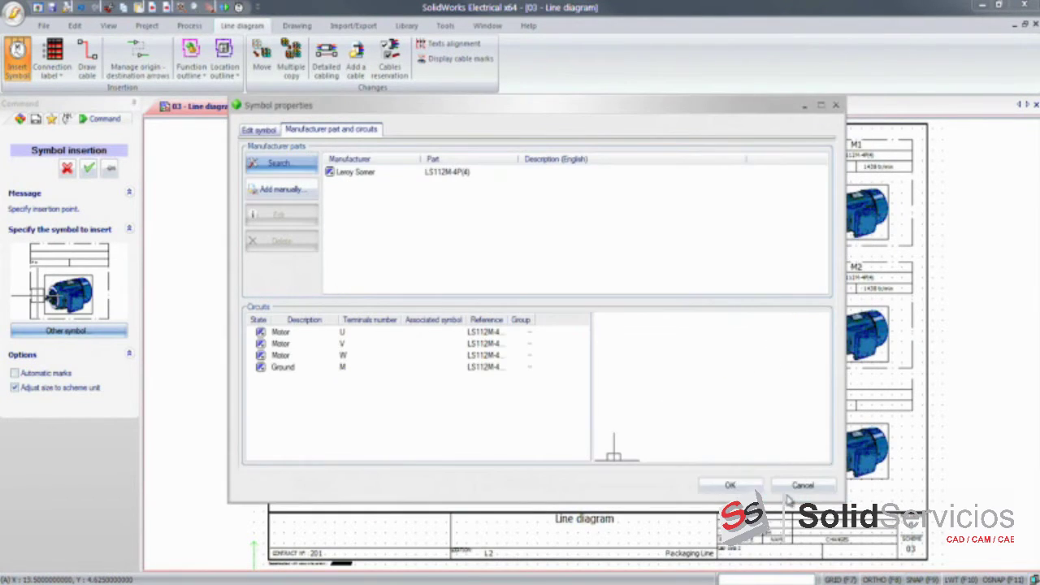
left_click(729, 488)
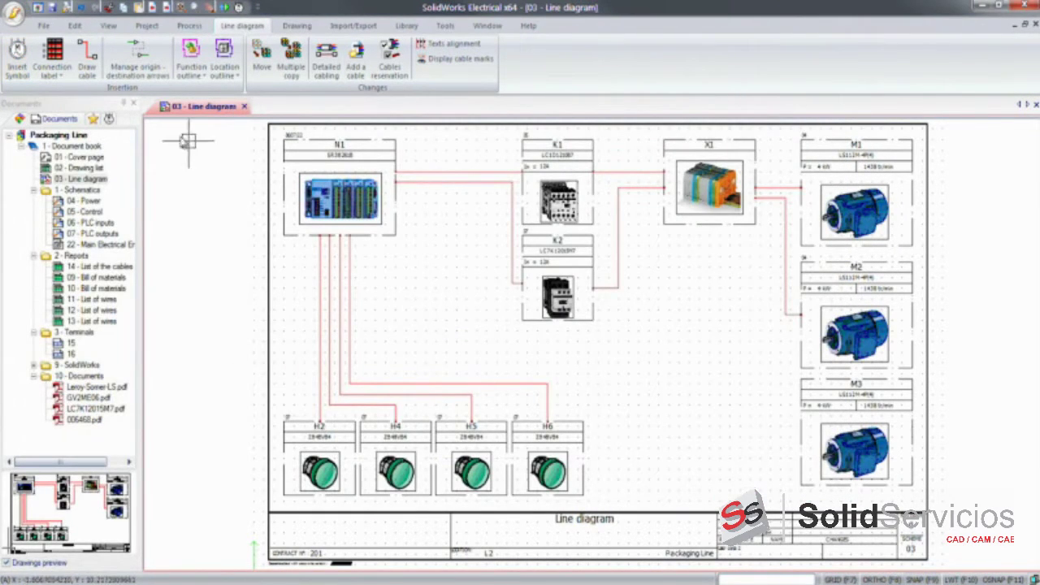
Draw a red continuous cable from the new motor M3 to the terminal strip X1
left_click(87, 65)
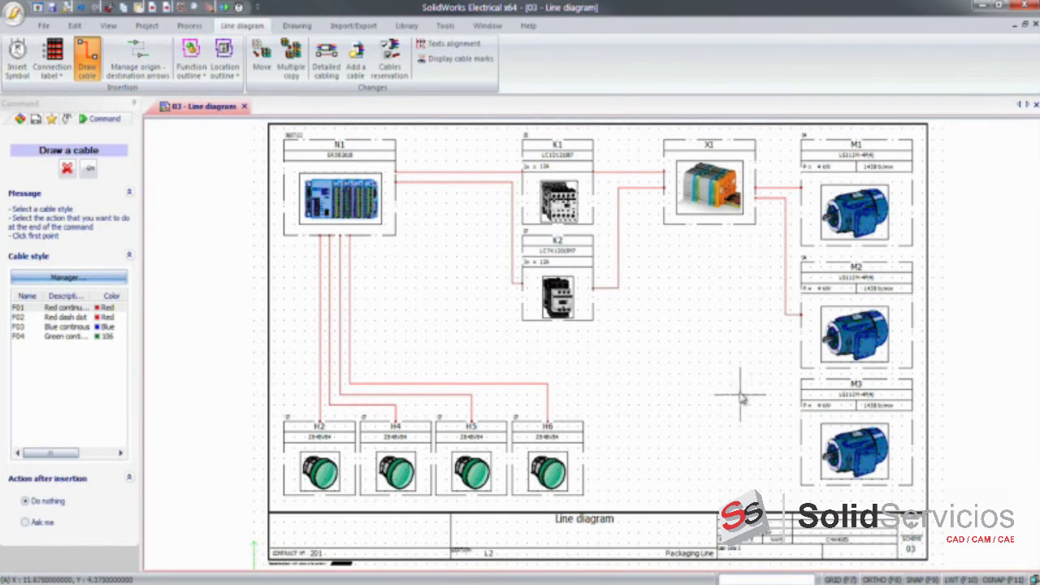
left_click(800, 416)
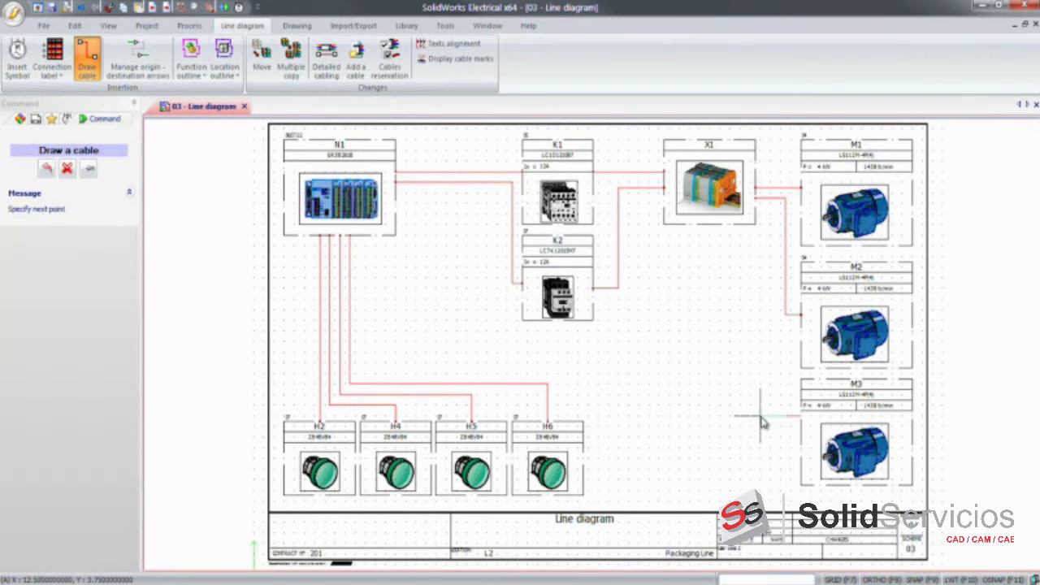
left_click(756, 213)
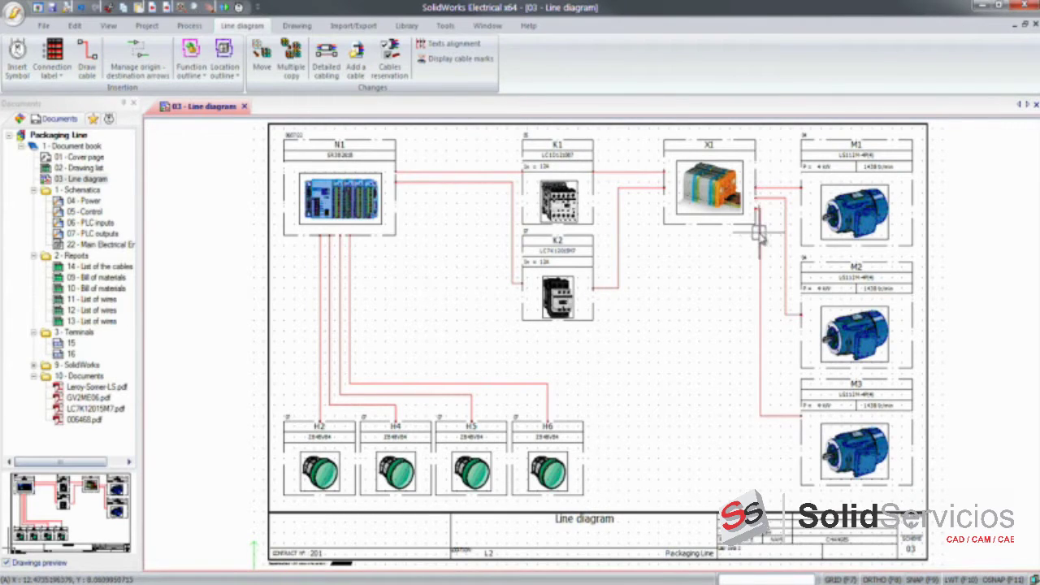
Open the detailed cabling of the X1 to M3 cable and add 4 terminals to terminal strip X1
double_click(758, 226)
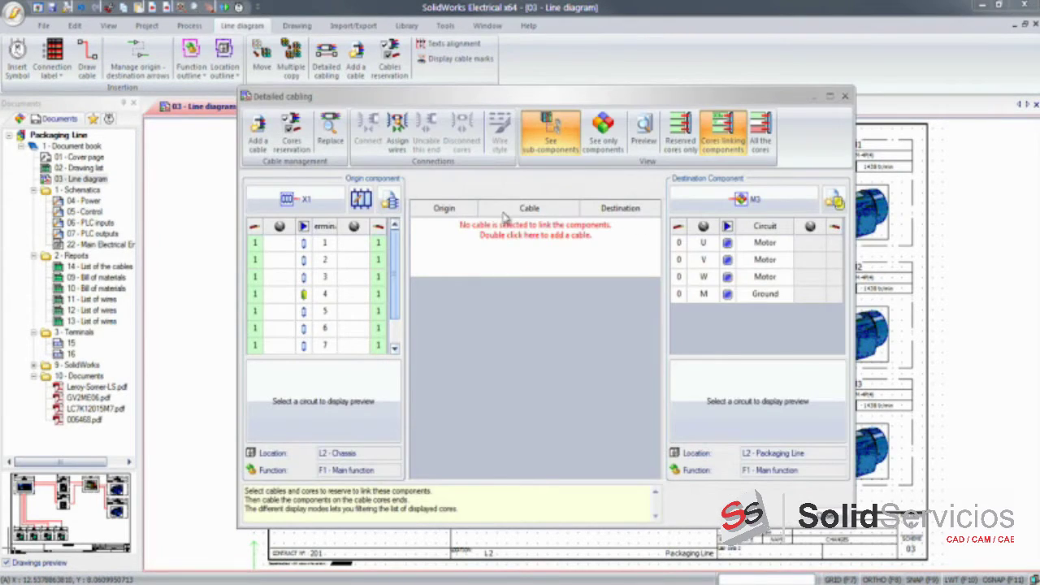
left_click(389, 199)
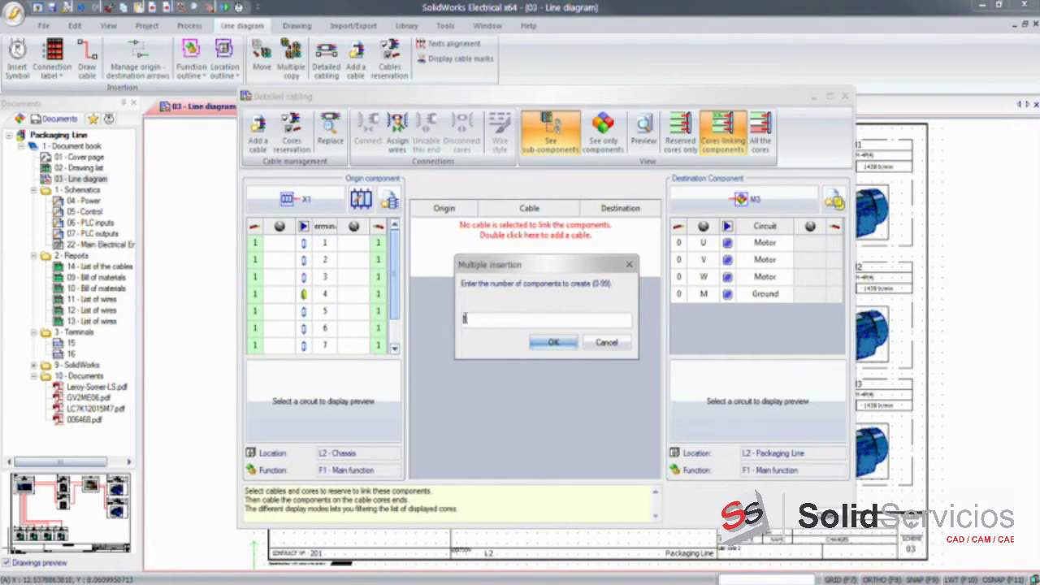
type("4")
left_click(553, 342)
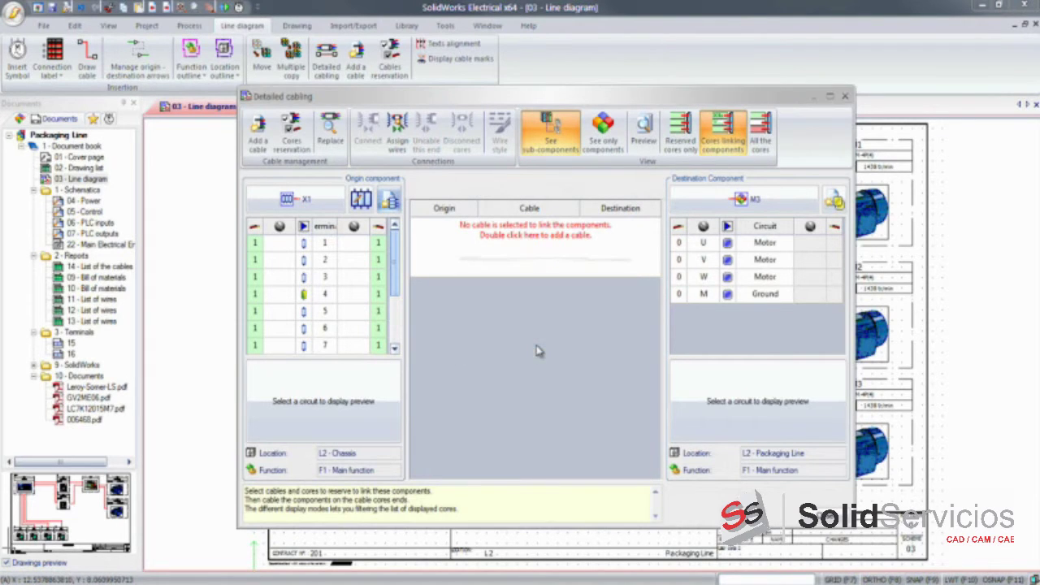
Duplicate an existing 11AWG power cable and reserve all cores of the copy to link X1 and M3
left_click(291, 134)
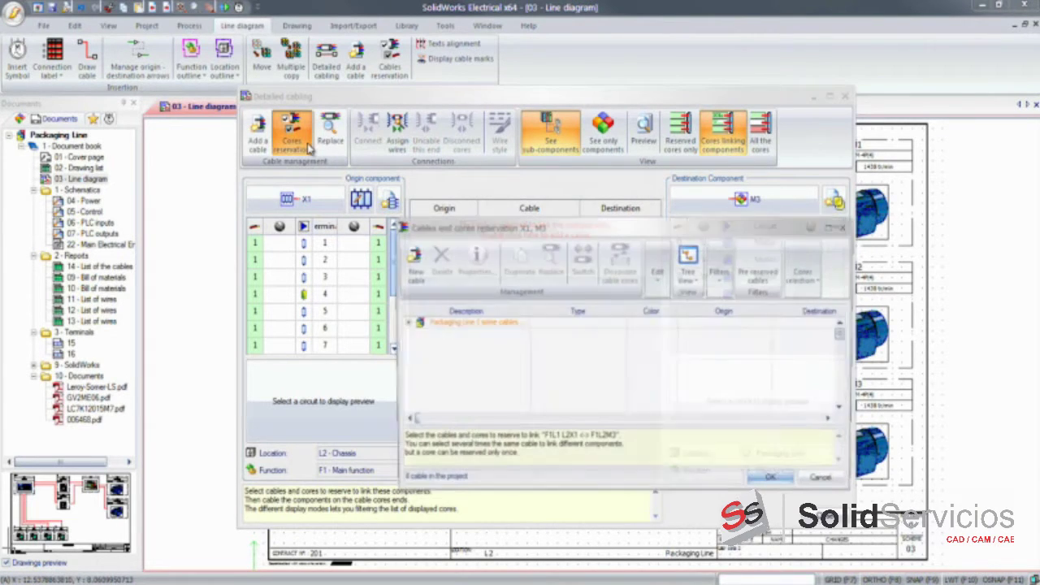
left_click(402, 324)
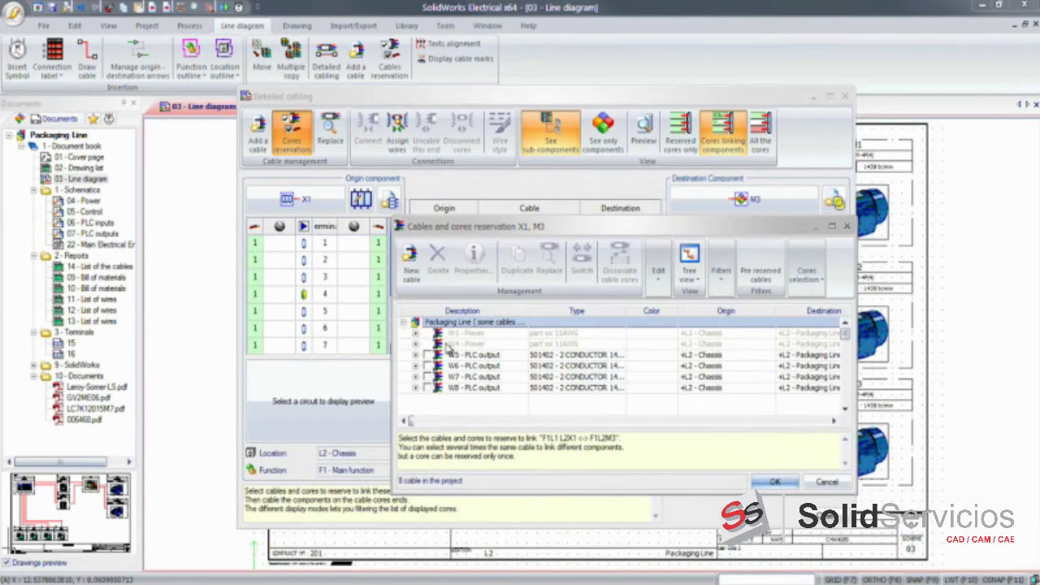
left_click(460, 338)
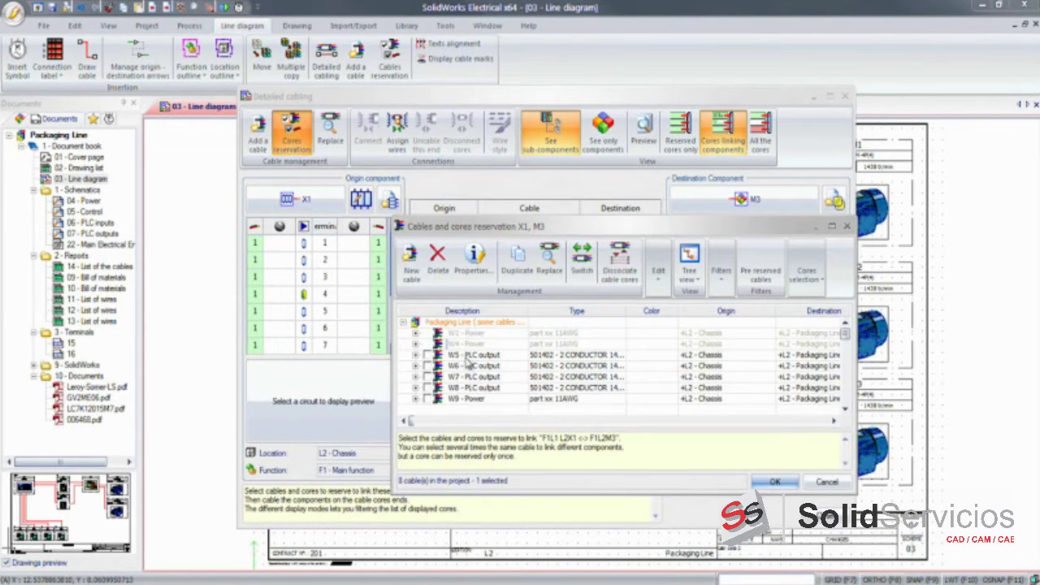
left_click(429, 402)
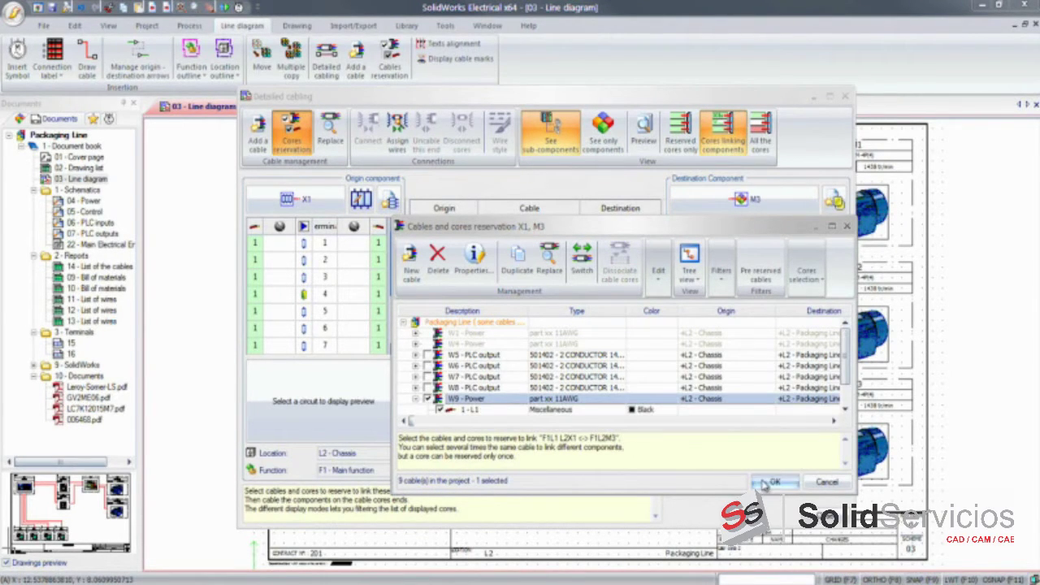
scroll(845, 404, "down", 2)
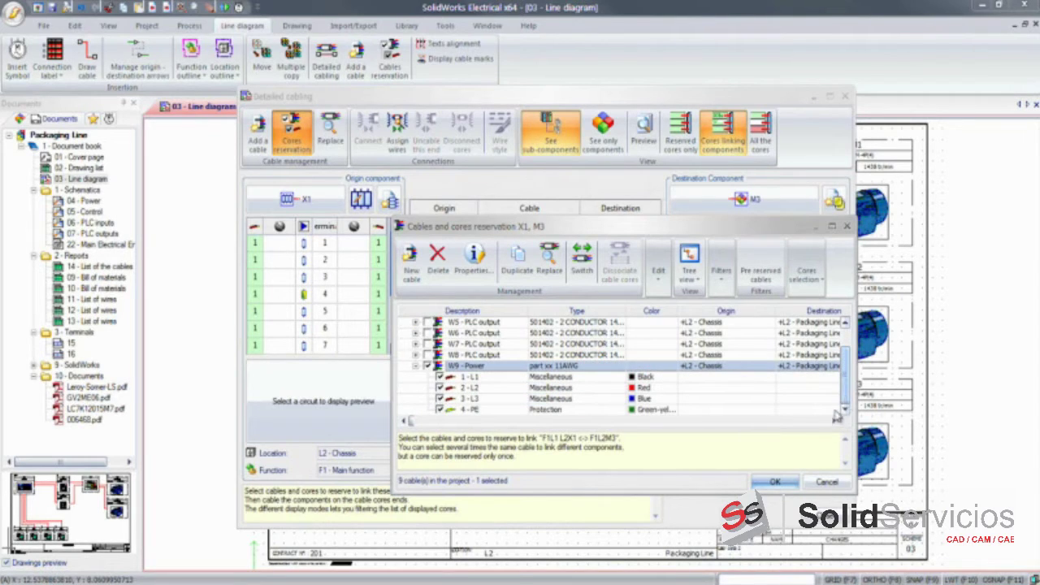
left_click(768, 482)
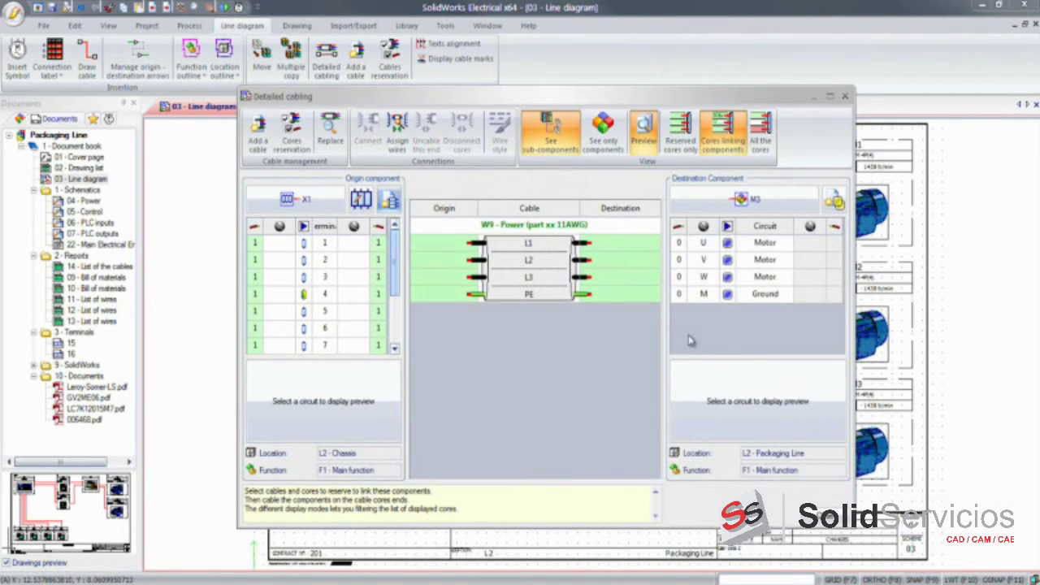
Connect the destination ends of cores L1, L2, L3 and PE to the U, V, W and M terminals of motor M3
left_click(680, 295)
left_click_drag(627, 248, 622, 294)
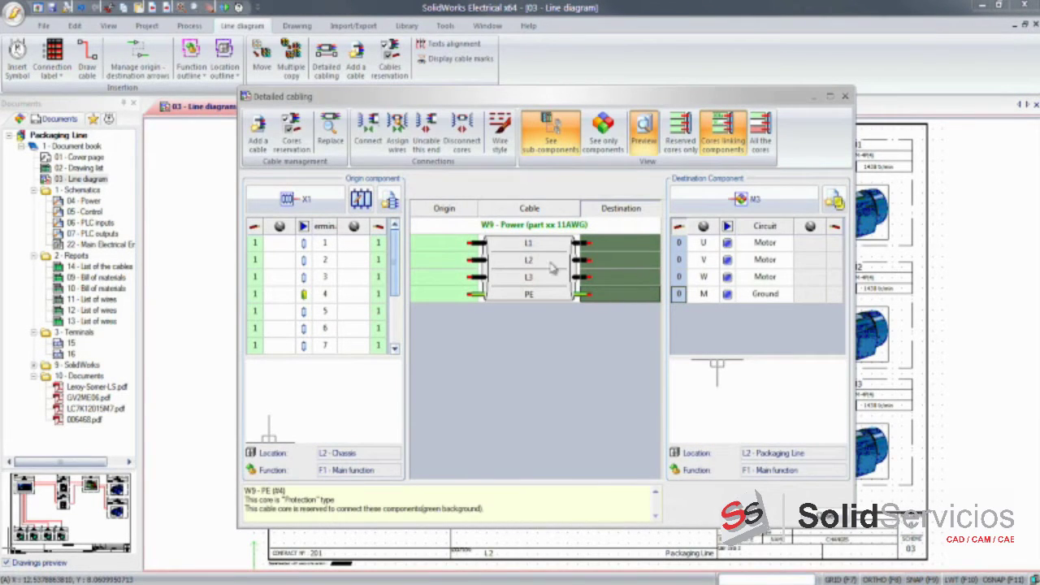
left_click(368, 131)
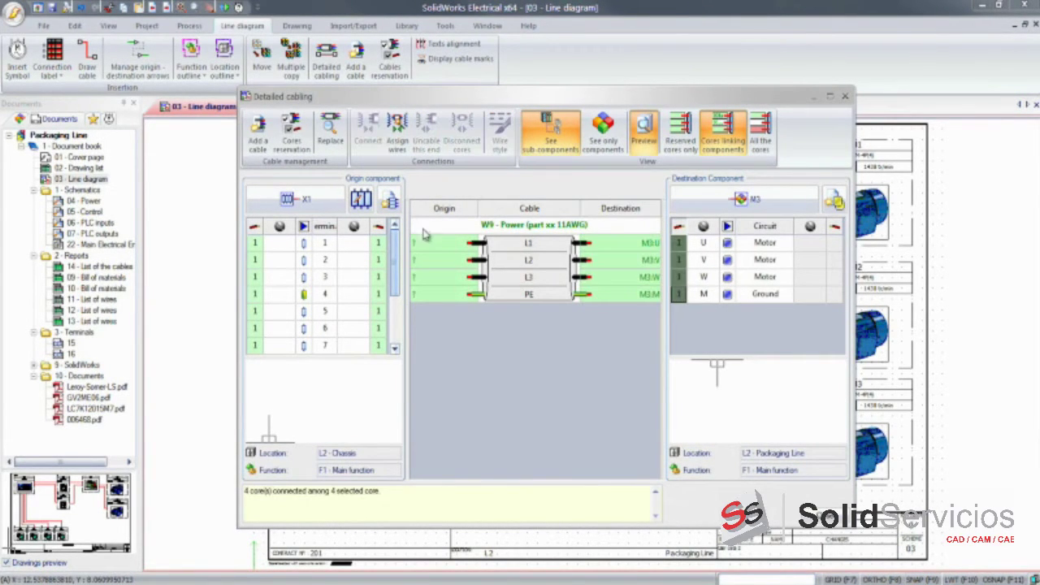
Connect the origin ends of cores L1, L2, L3 and PE to terminals 9 to 12 of X1, then close the detailed cabling
left_click_drag(429, 248, 378, 346)
scroll(382, 300, "down", 3)
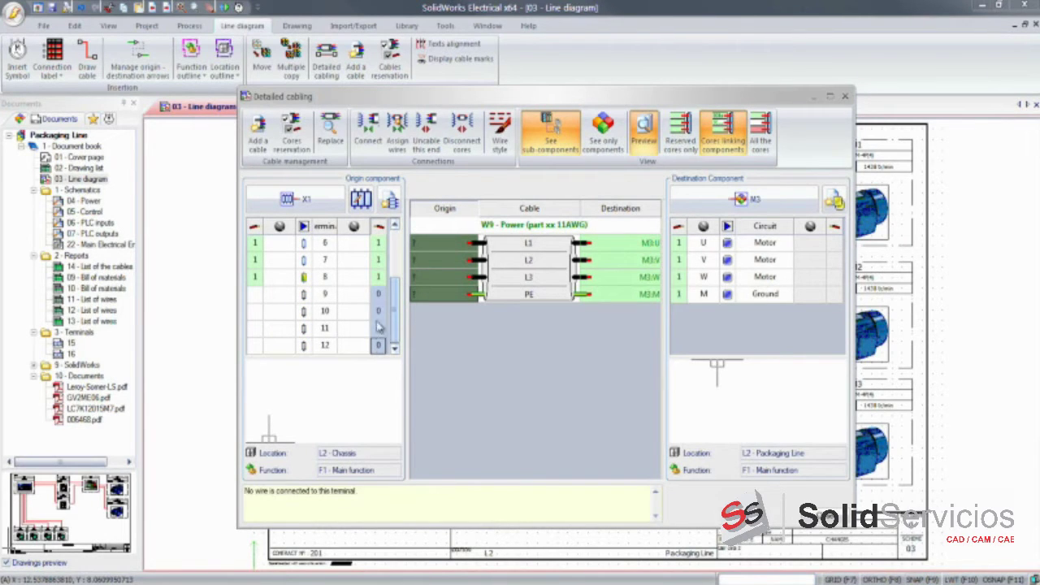
left_click(367, 132)
key("Escape")
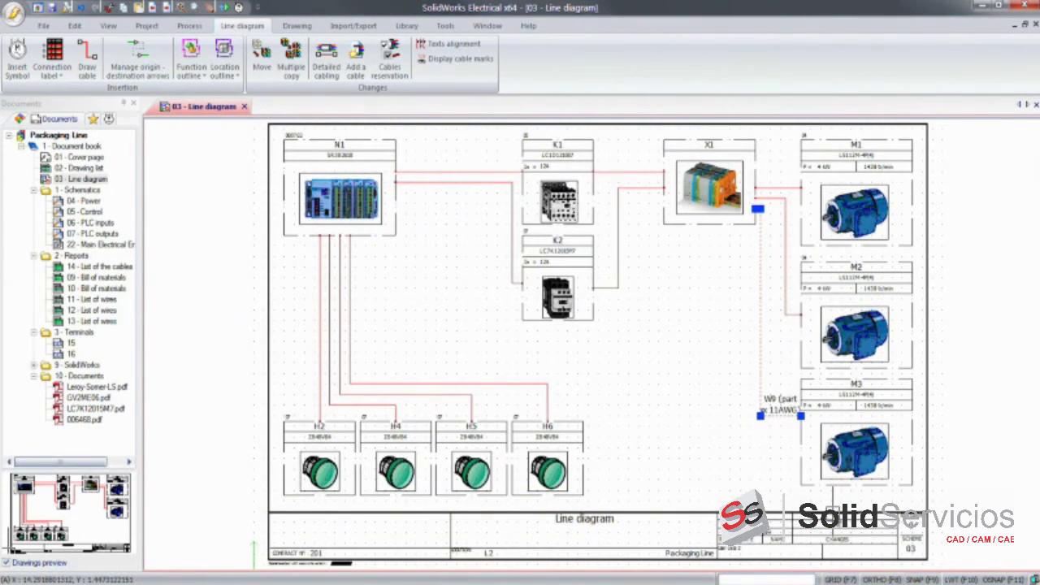
key("Escape")
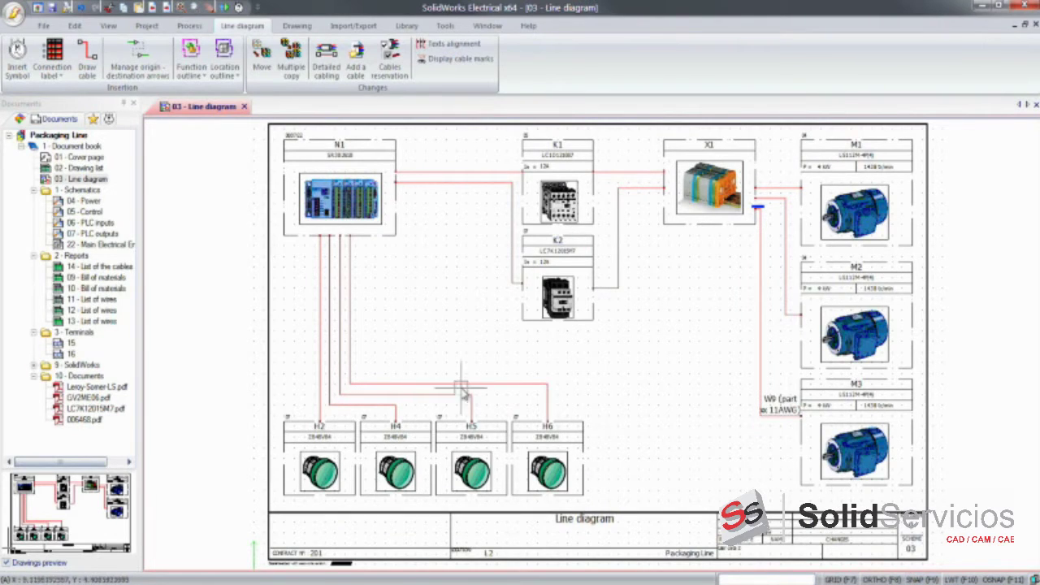
Open the 04 - Power schematic
left_click(69, 203)
double_click(70, 207)
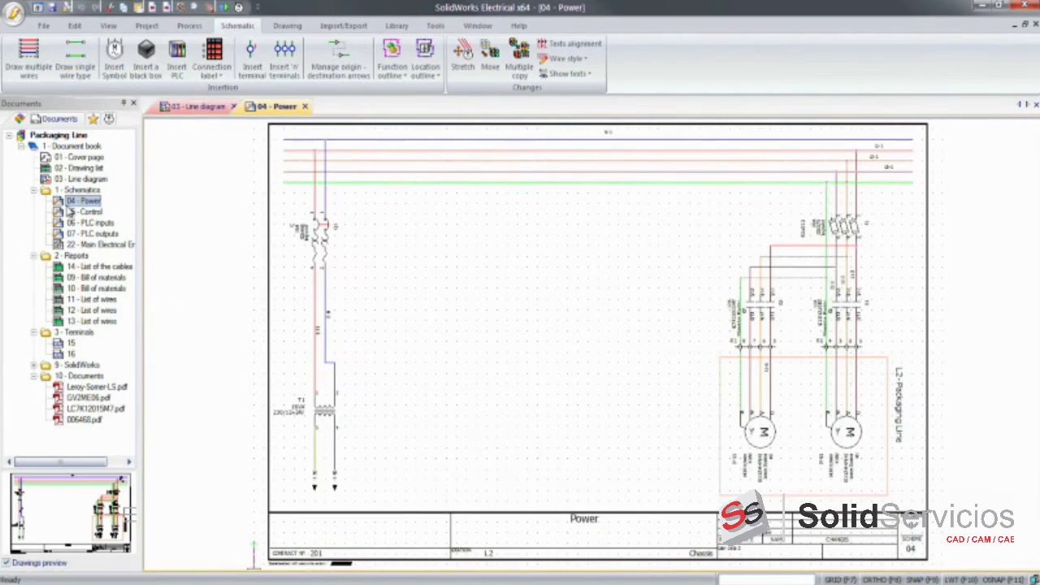
Look through the categories of the symbol palette, including the Command symbols
left_click(108, 120)
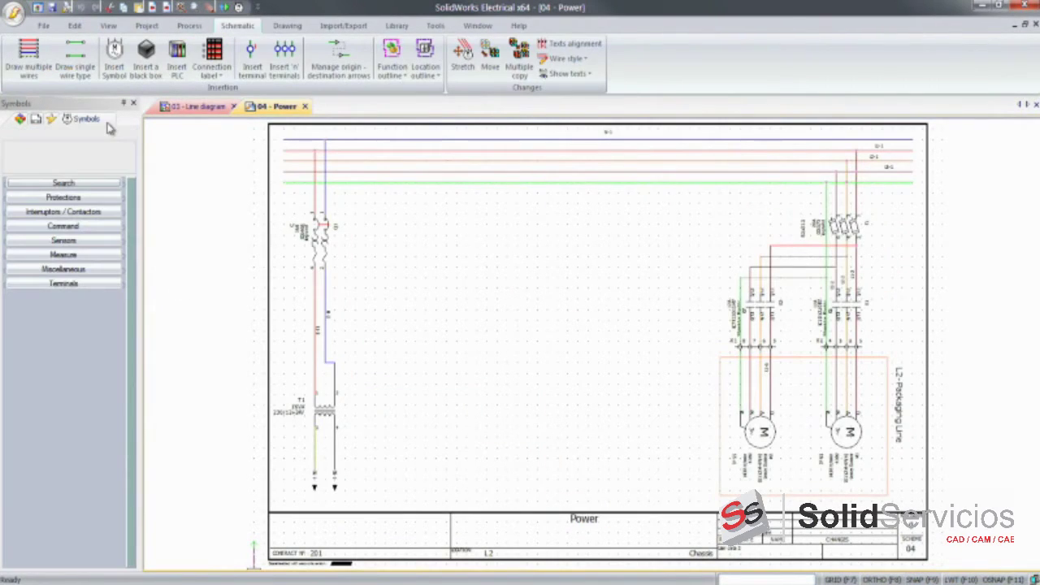
left_click(63, 197)
left_click(63, 199)
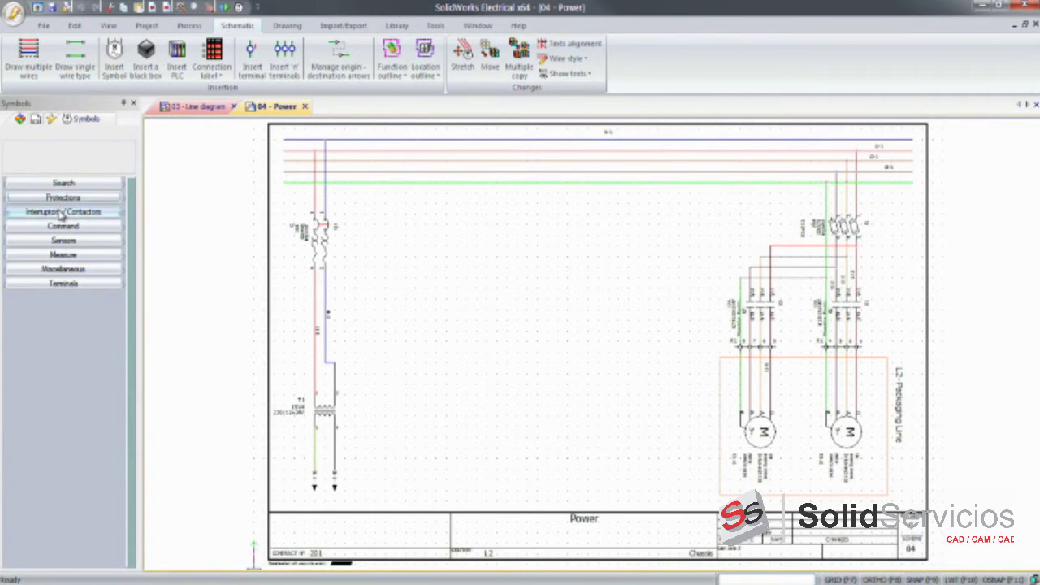
left_click(62, 212)
left_click(62, 211)
left_click(60, 227)
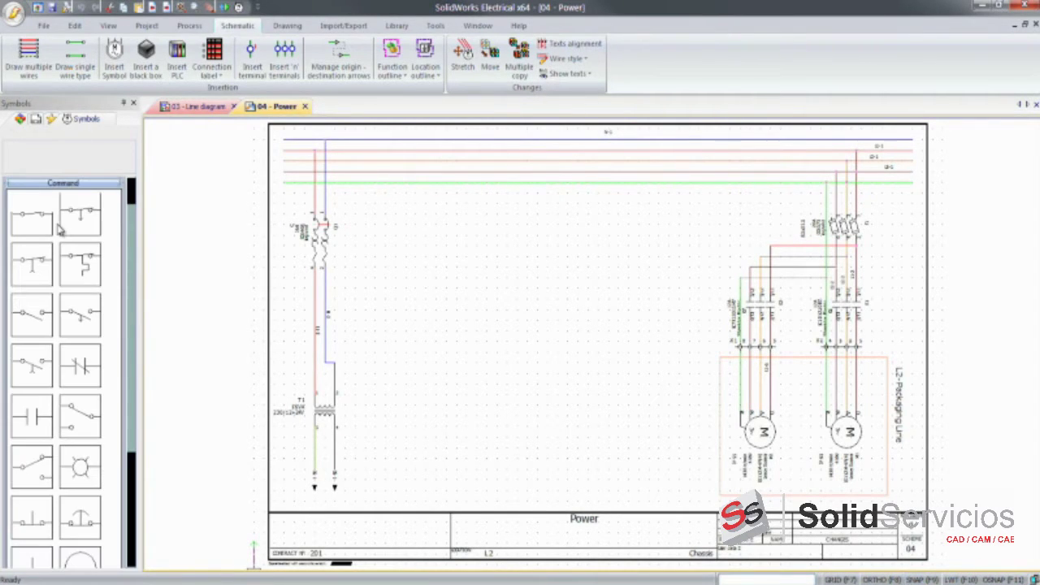
left_click(62, 185)
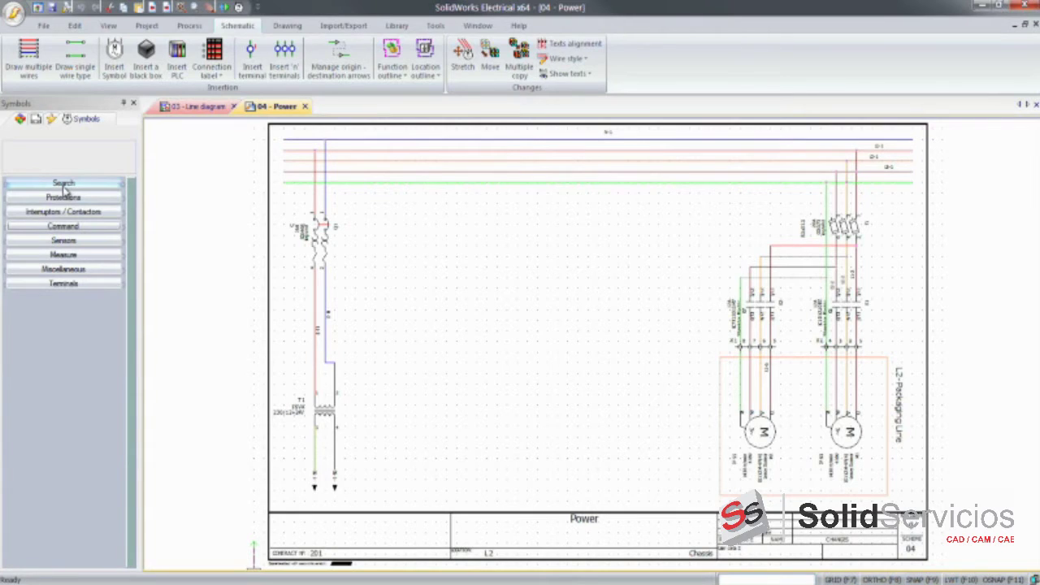
Insert the vertical Motor start macro on the power lines between the transformer circuit and the existing motor circuits
left_click(51, 119)
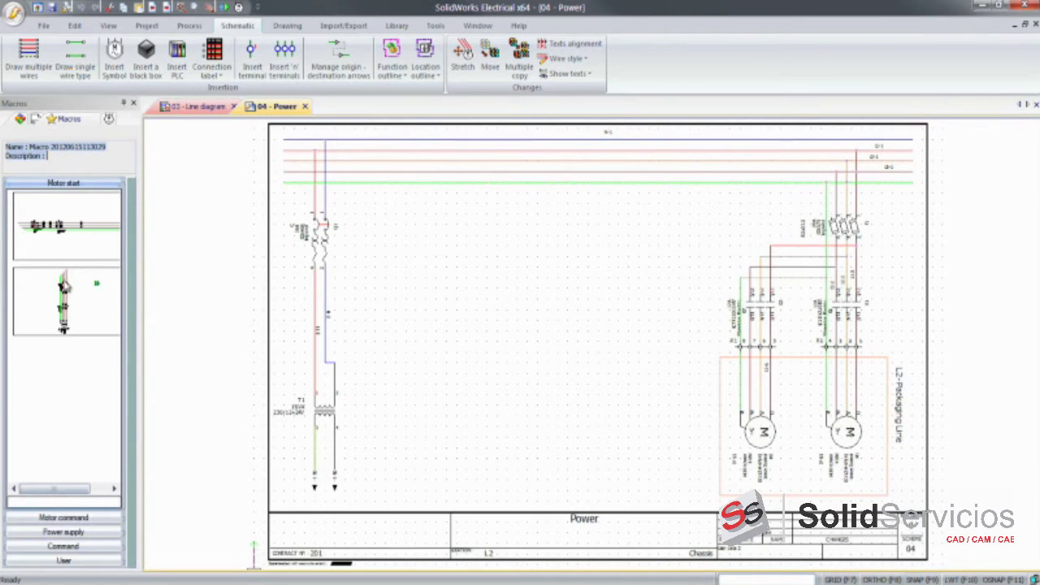
left_click_drag(63, 288, 536, 325)
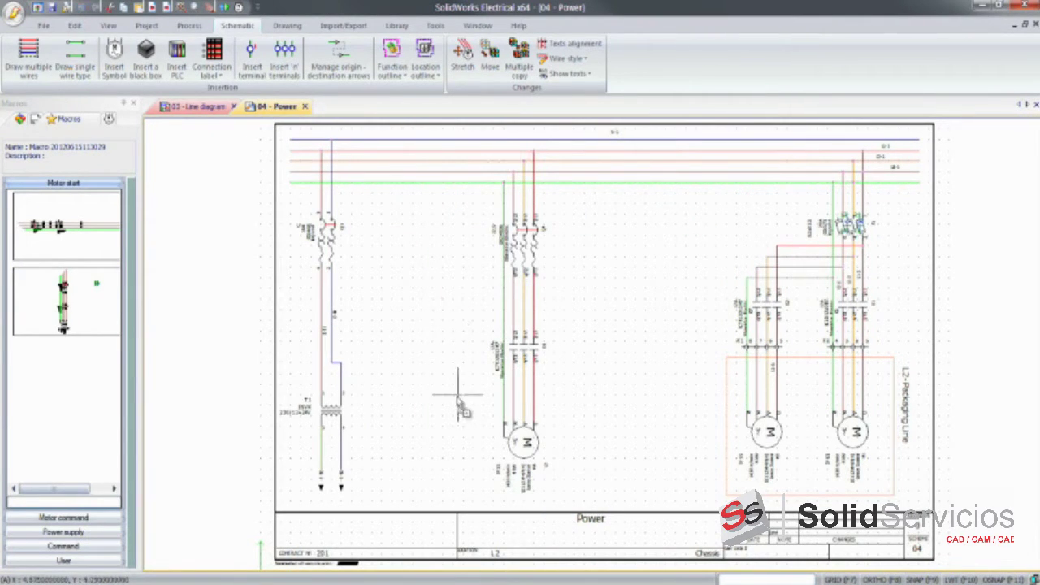
Associate the motor symbol of the inserted circuit with the existing component =F1-M3 in L2 - Packaging Line
scroll(585, 509, "up", 5)
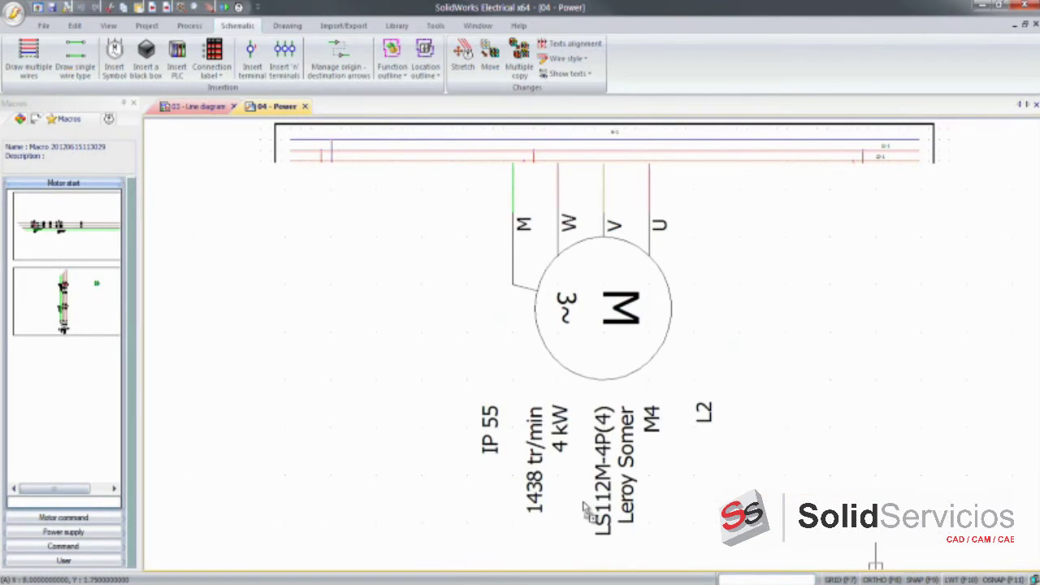
right_click(608, 380)
left_click(658, 120)
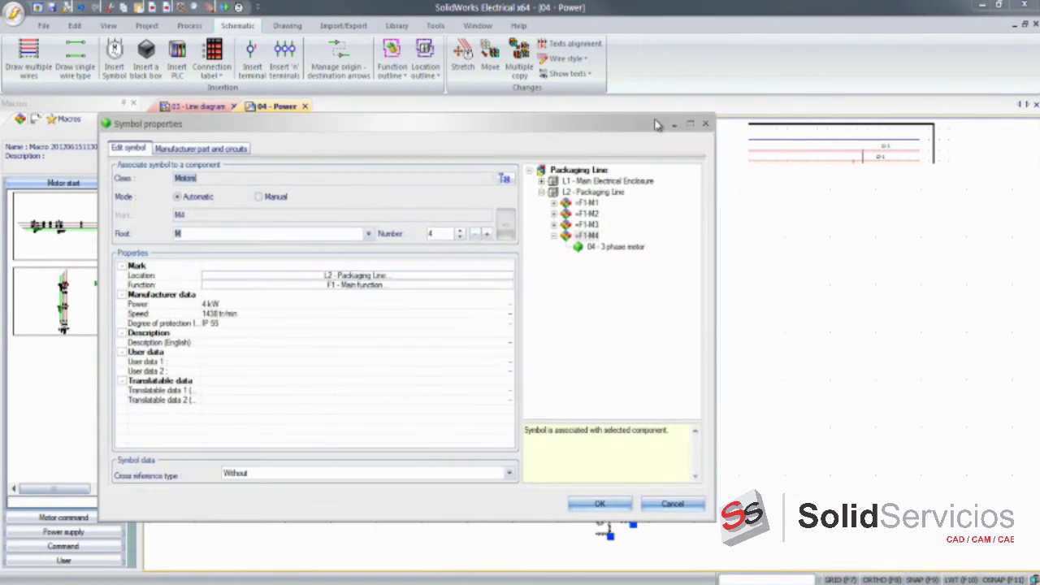
left_click(586, 225)
left_click(598, 503)
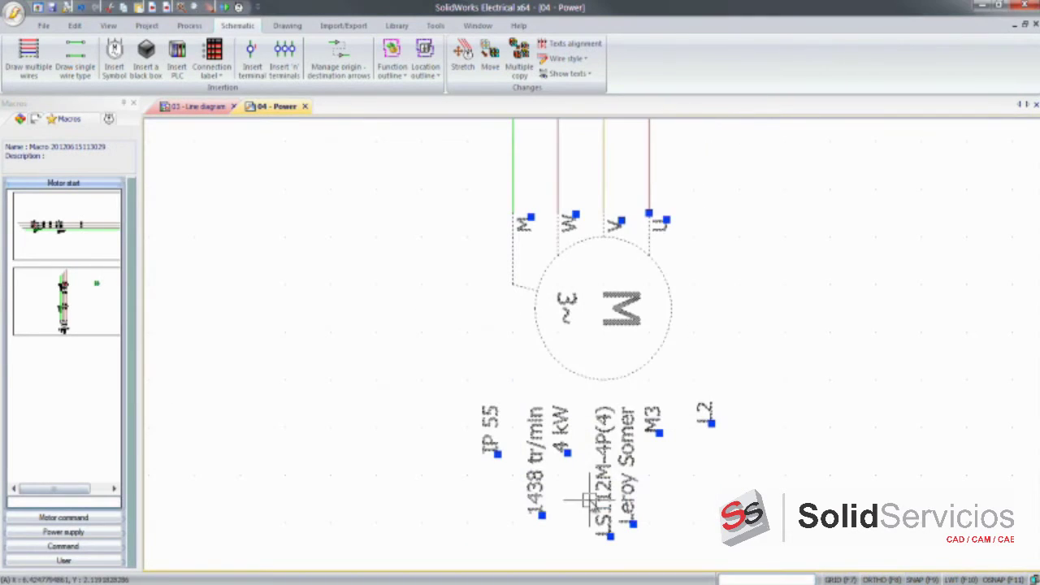
Associate the power contact symbol above the new motor with the existing contactor =F1-K3 in L2 - Chassis
scroll(589, 498, "down", 5)
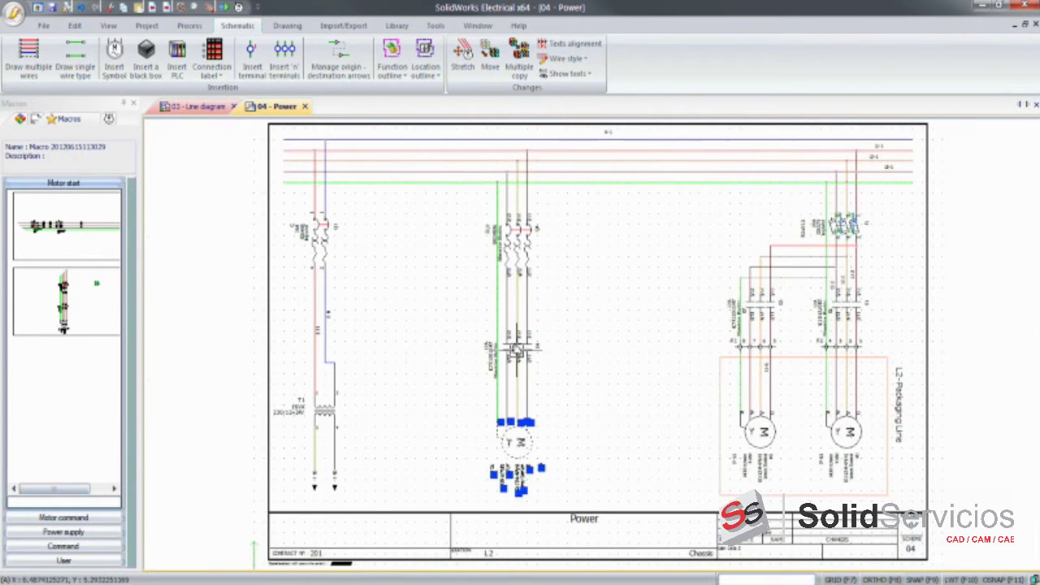
right_click(518, 349)
left_click(534, 88)
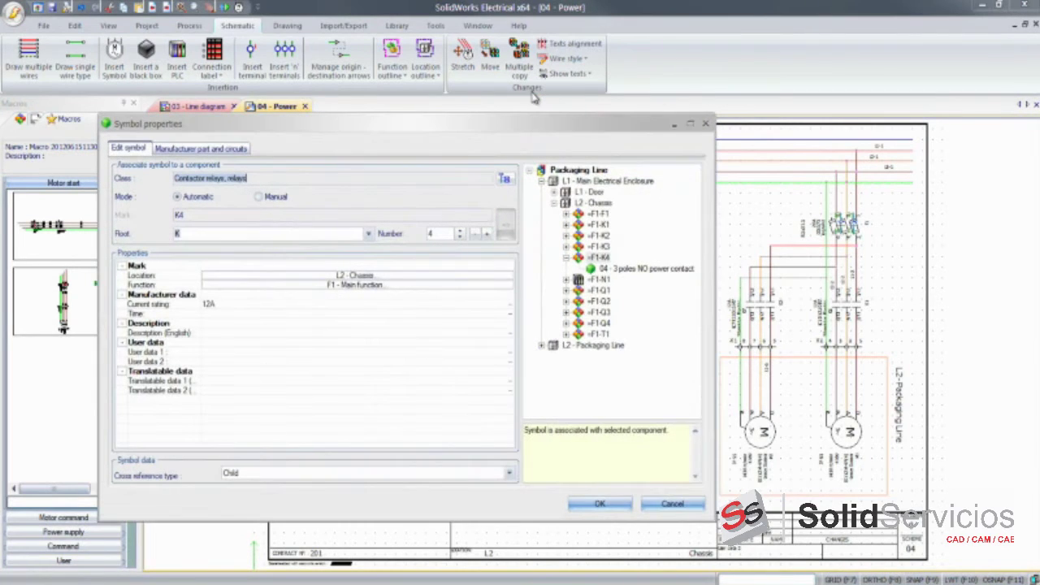
left_click(598, 246)
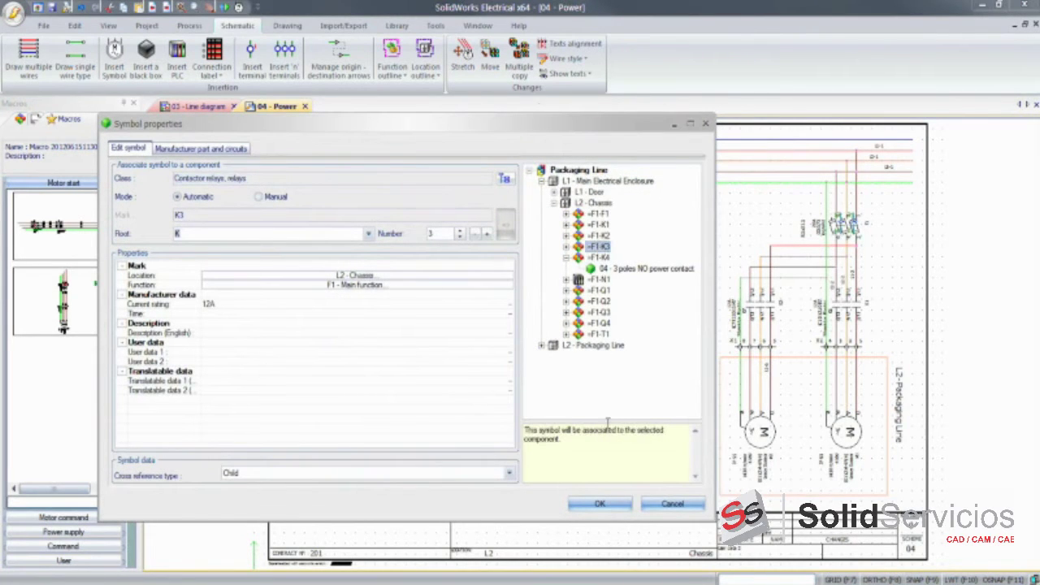
left_click(599, 503)
Associate the magneto-thermal circuit breaker symbol of the new motor circuit with the existing component =F1-Q3
left_click_drag(539, 348, 539, 232)
right_click(530, 248)
left_click(556, 259)
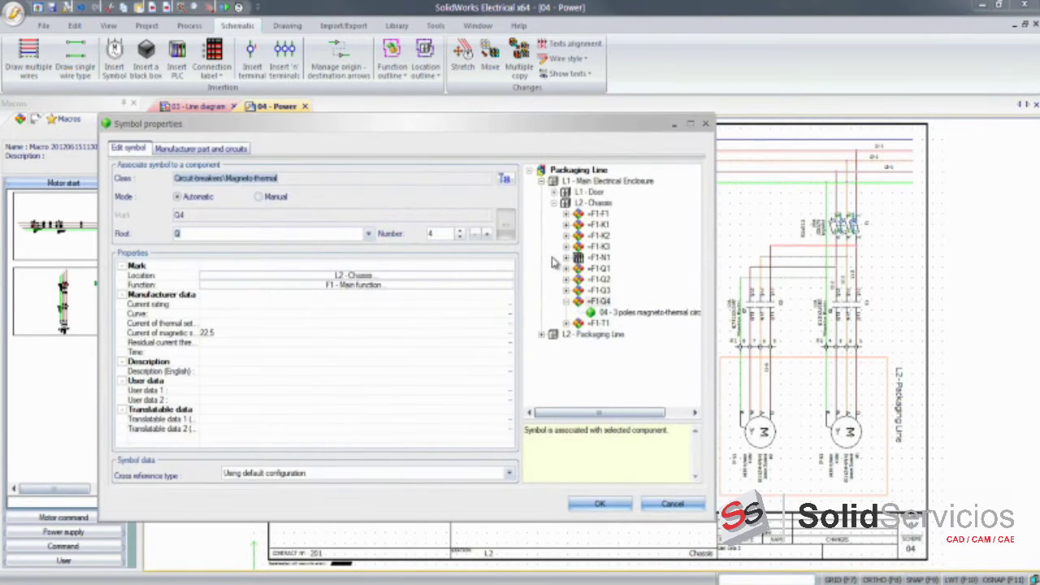
left_click(591, 289)
left_click(600, 502)
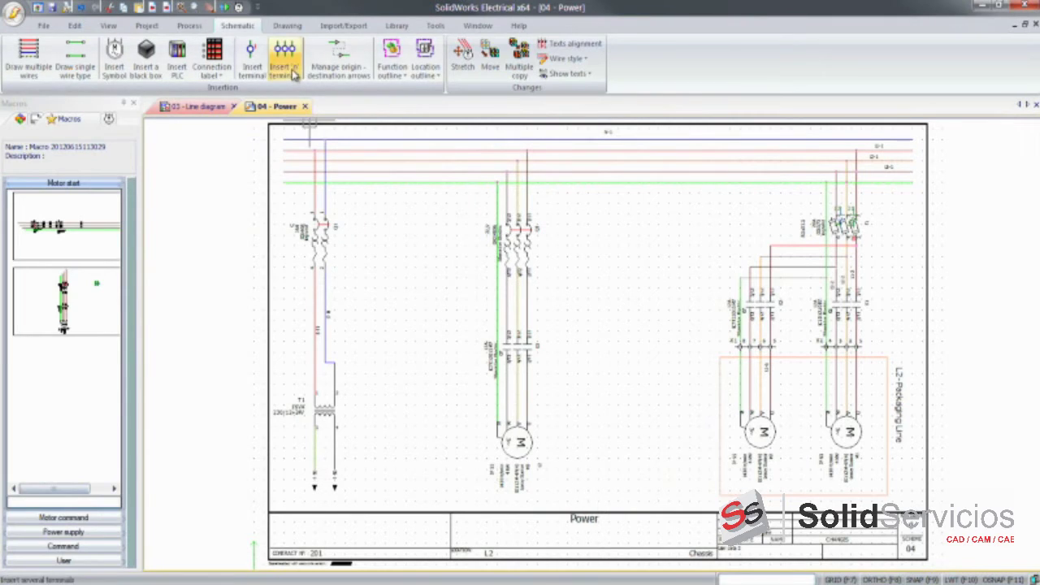
Insert a row of terminals across the four wires between contactor K3 and motor M3, assigning all of them to terminal strip =F1-X1
left_click(292, 69)
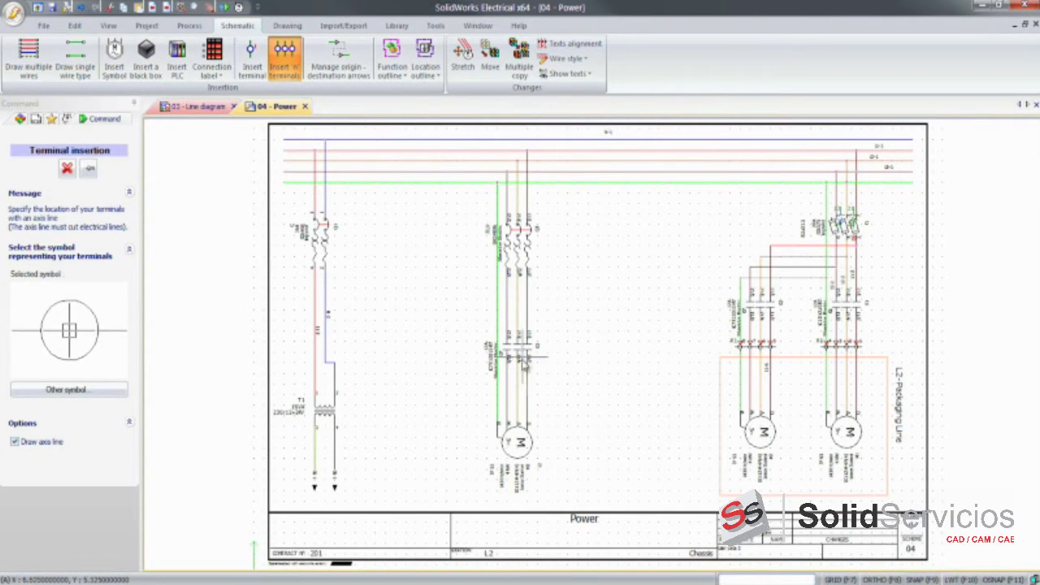
left_click(538, 385)
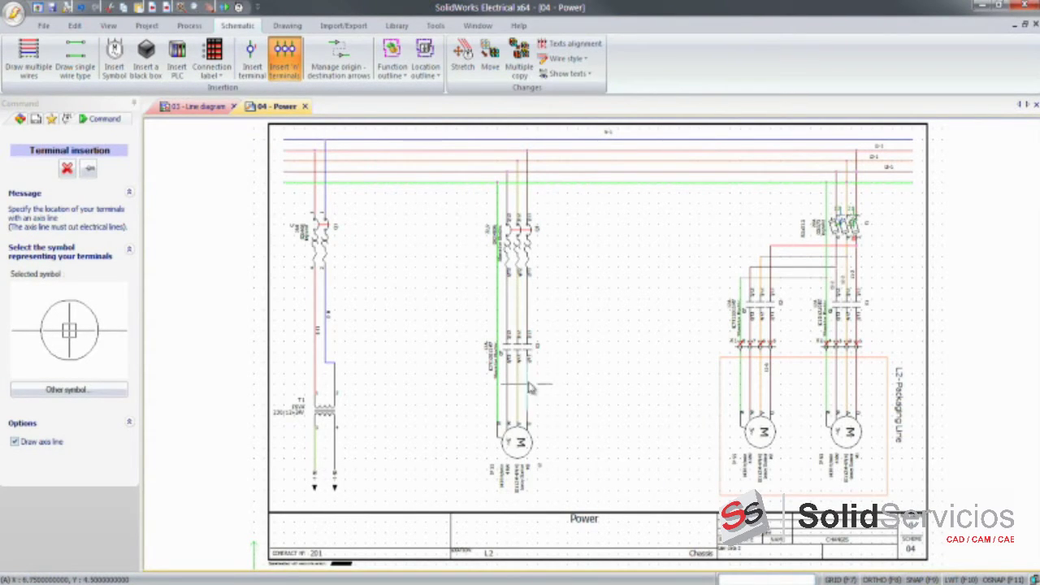
left_click(487, 385)
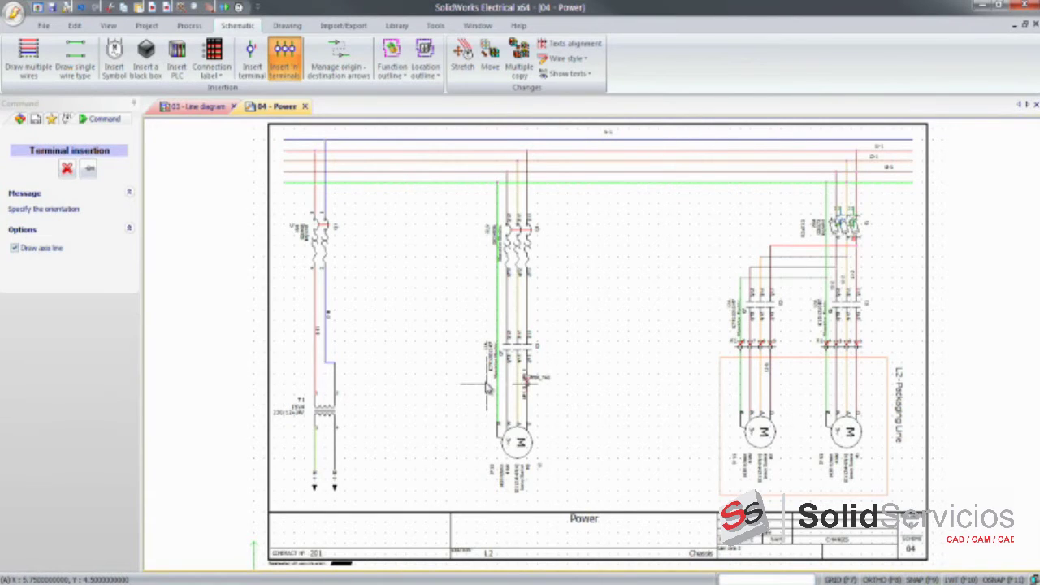
left_click(487, 387)
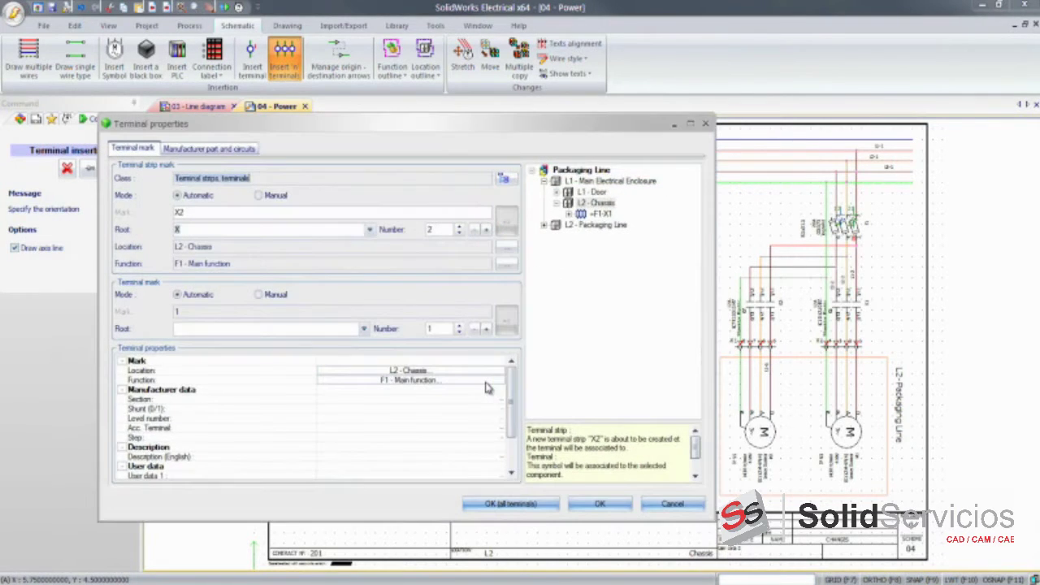
left_click(579, 215)
left_click(510, 503)
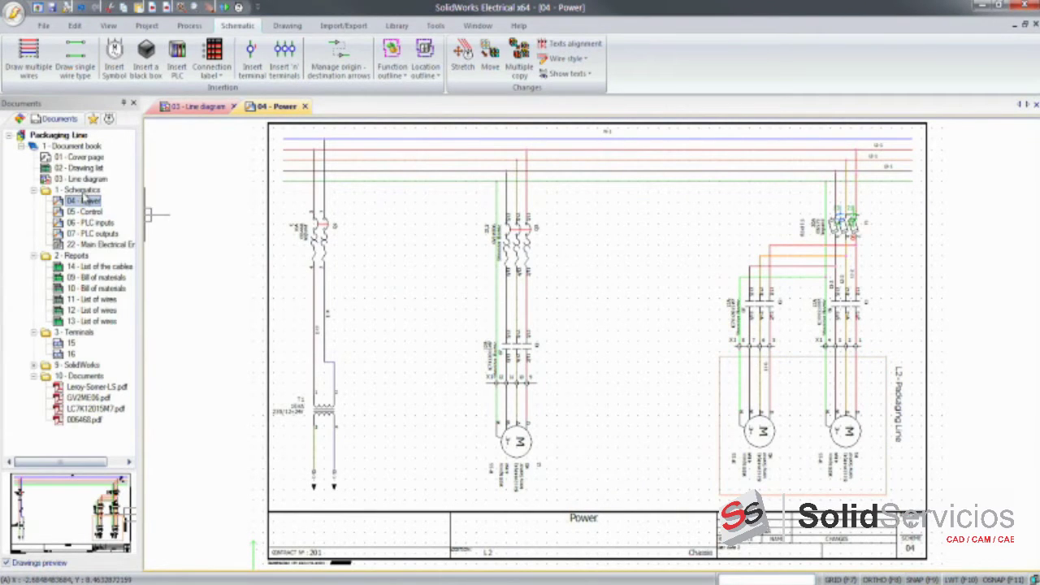
Open the 05 - Control, 06 - PLC inputs and 07 - PLC outputs schematics one after another
double_click(84, 213)
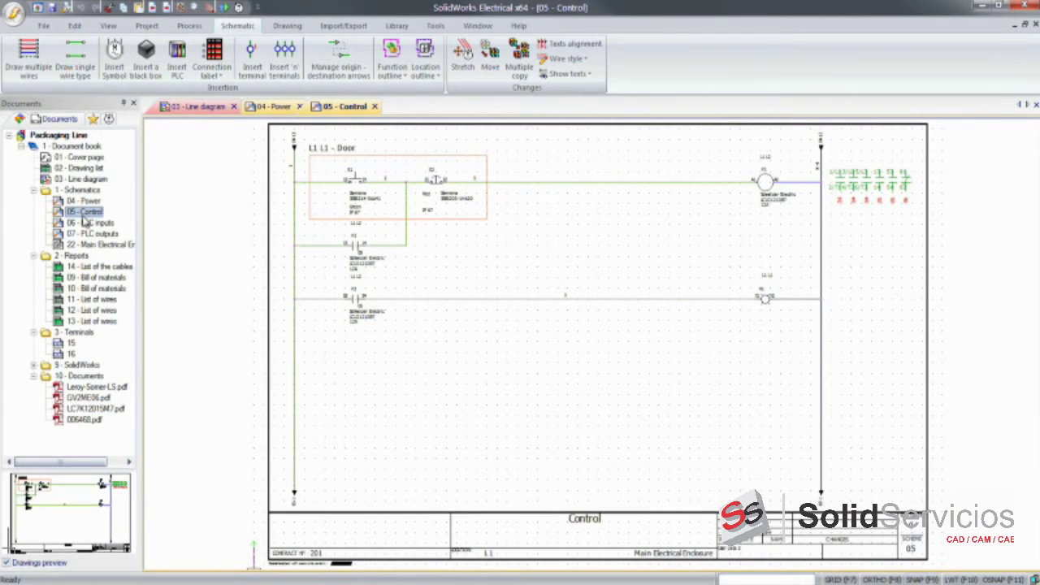
double_click(86, 222)
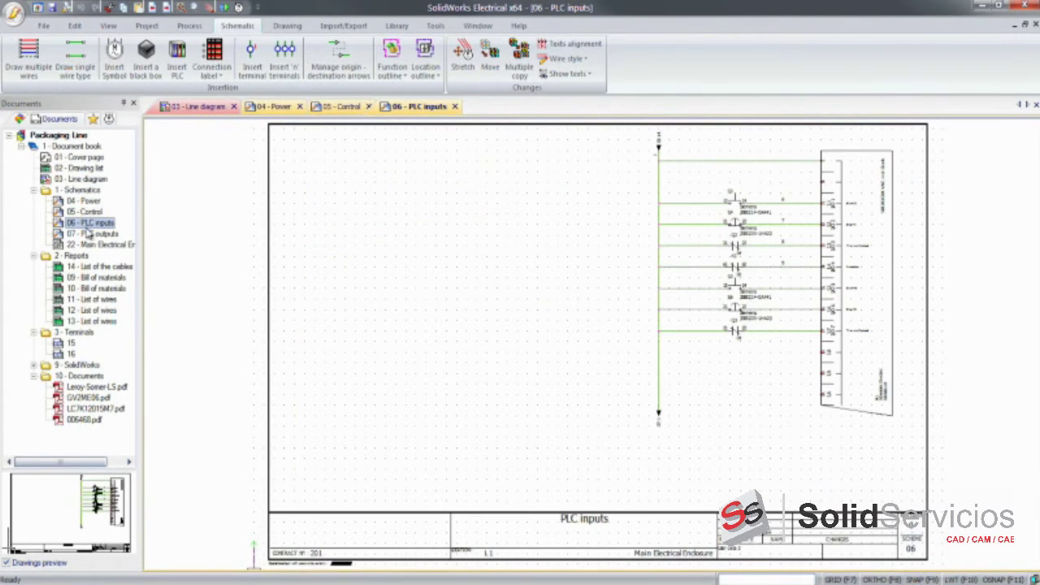
double_click(90, 233)
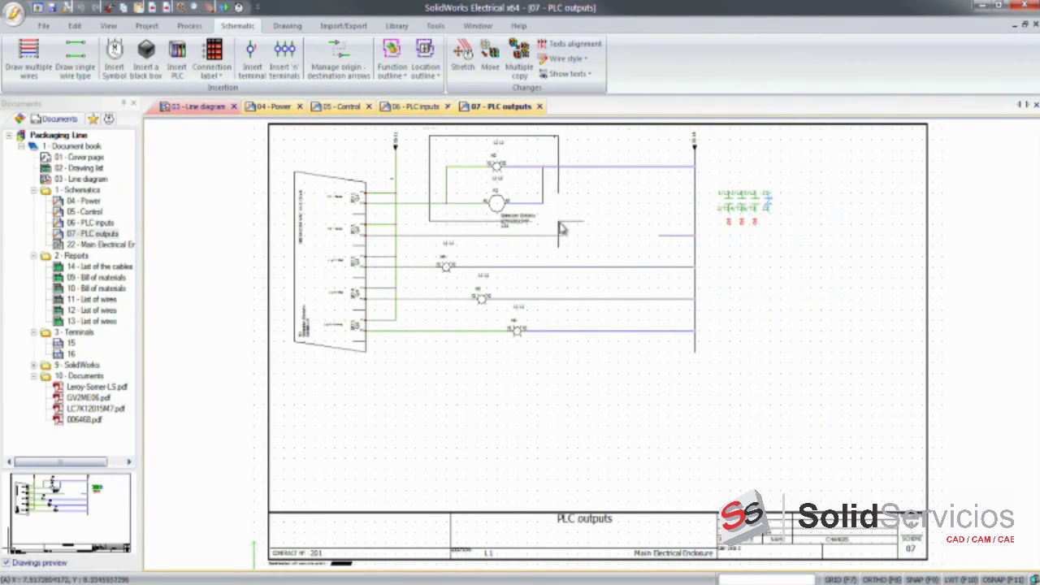
Copy the lamp and relay coil circuit on the first PLC output and paste it onto the second output's line
left_click_drag(562, 230, 567, 234)
key("ctrl+c")
key("ctrl+v")
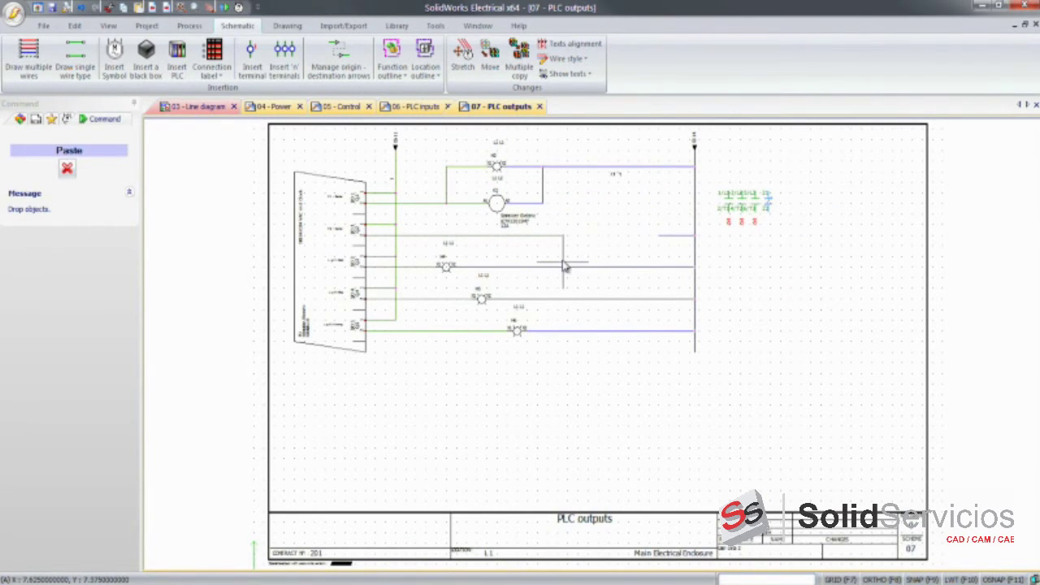
left_click(563, 264)
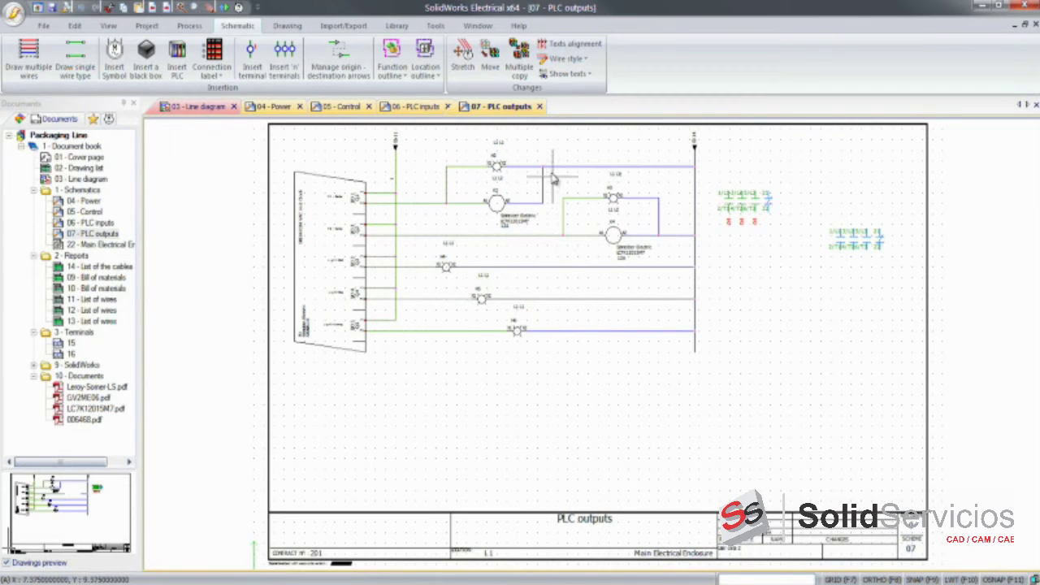
Associate the pasted relay coil symbol with the existing contactor =F1-K3 in L2 - Chassis
left_click_drag(552, 172, 689, 286)
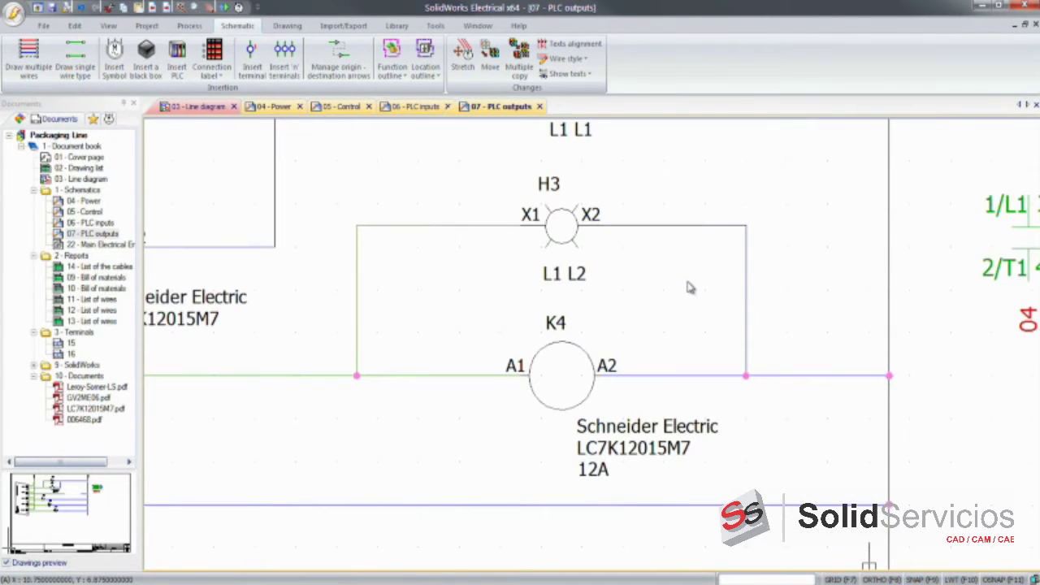
right_click(578, 345)
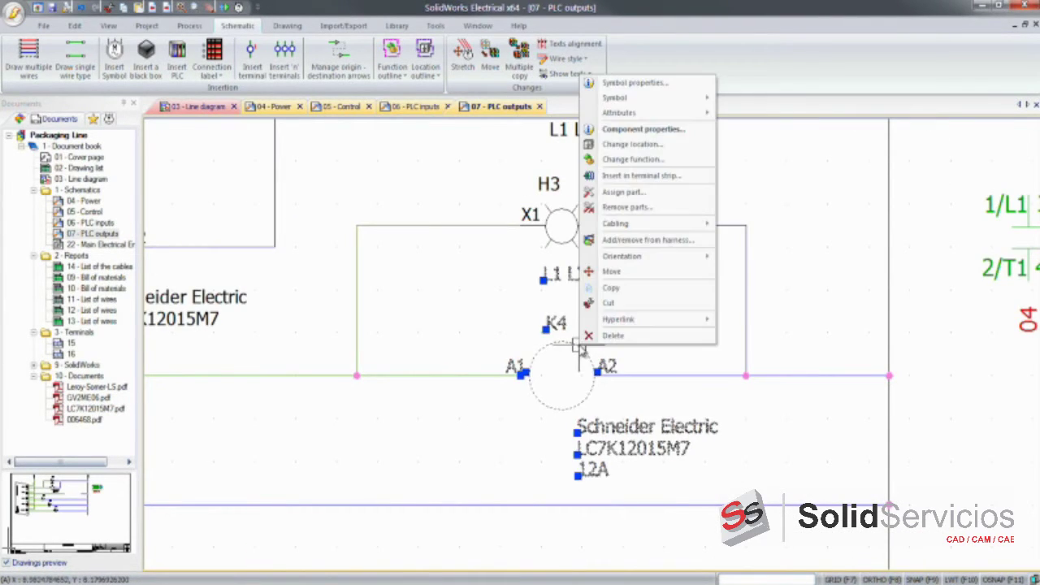
left_click(624, 84)
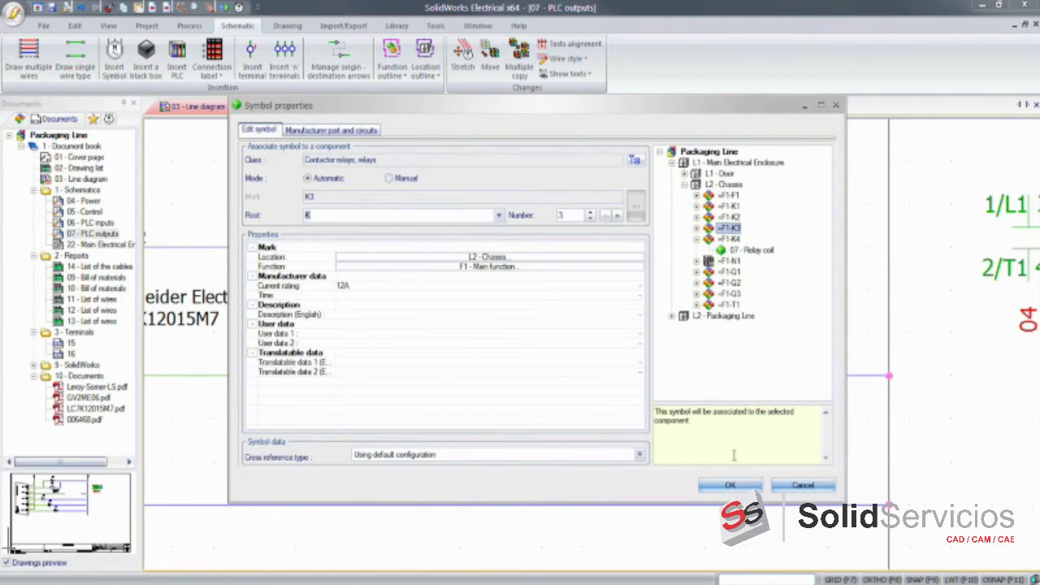
left_click(729, 485)
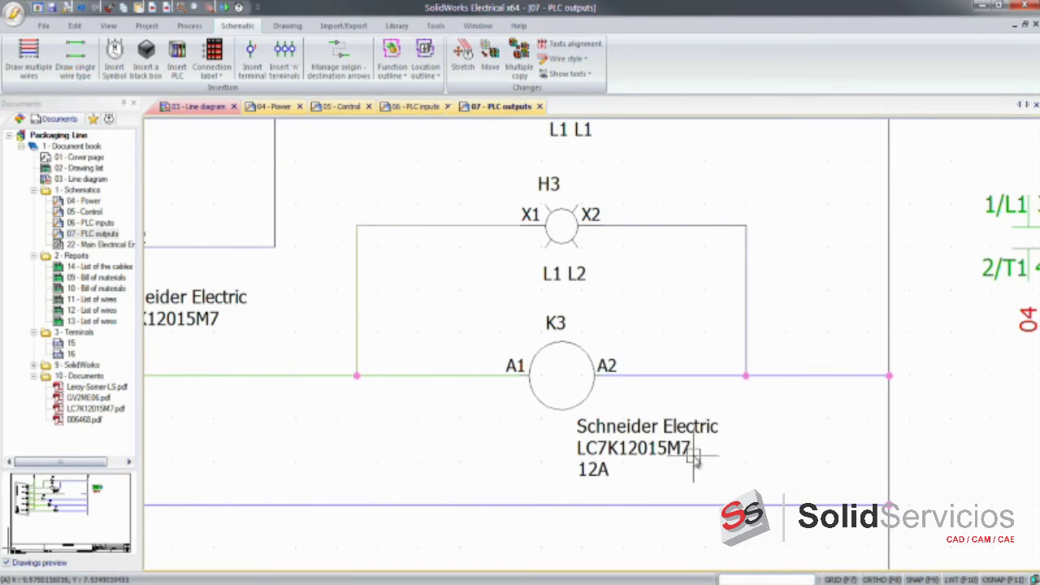
Examine the manufacturer part and circuits of relay coil K3 in its component properties, including where its power contacts are used
double_click(596, 390)
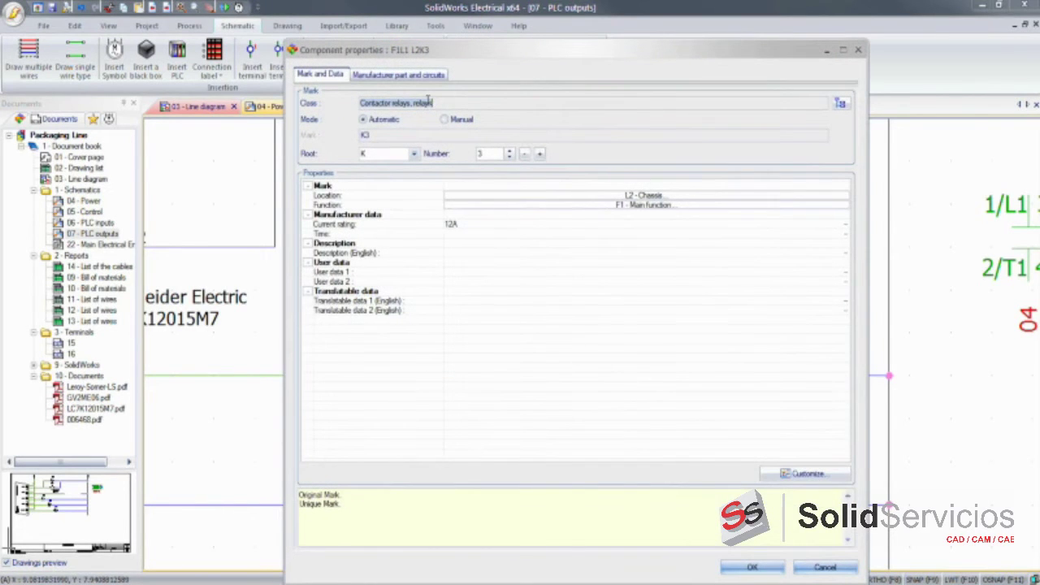
left_click(414, 76)
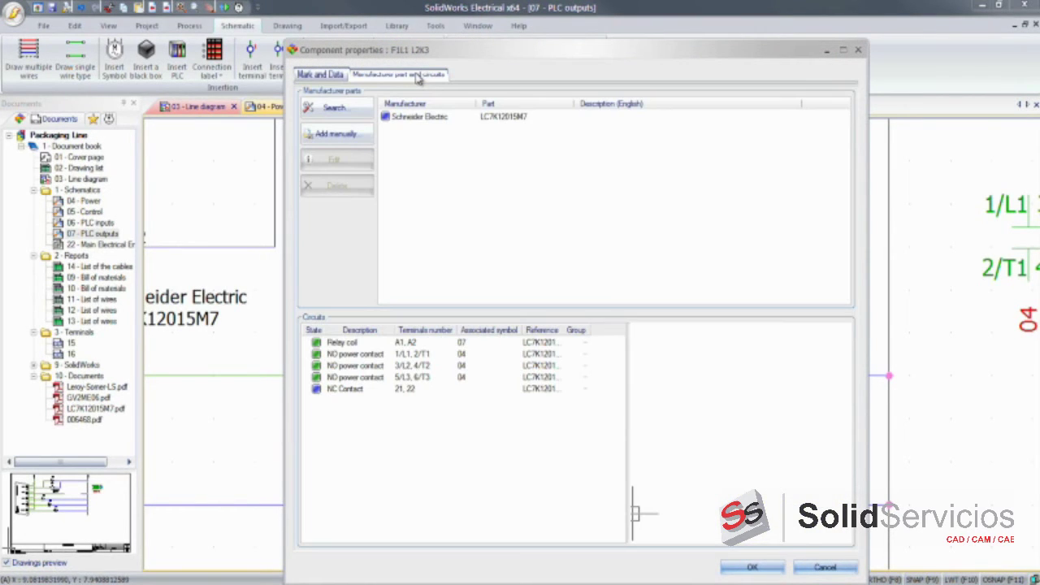
left_click(345, 343)
left_click(347, 355)
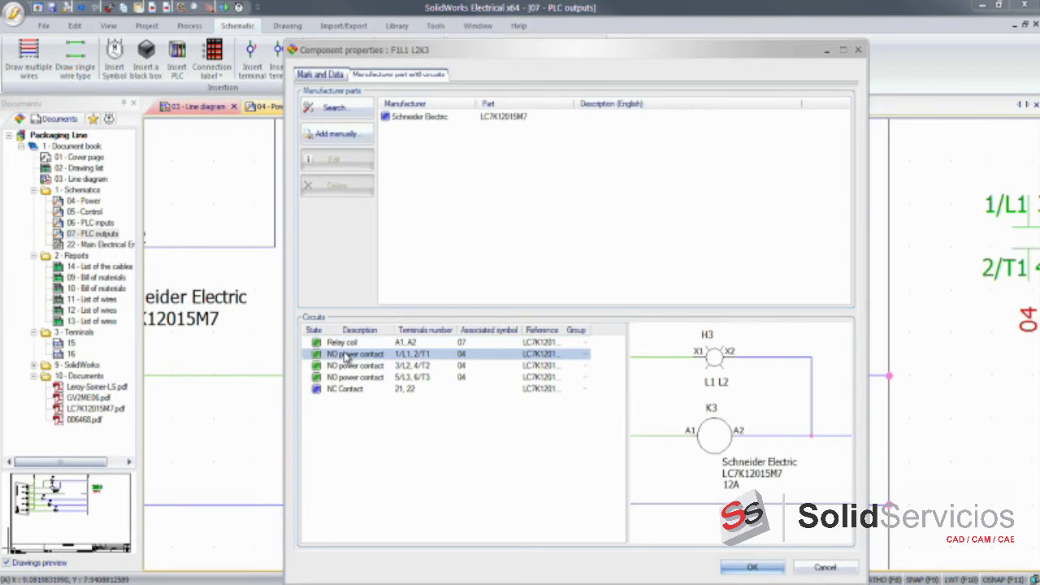
left_click(347, 367)
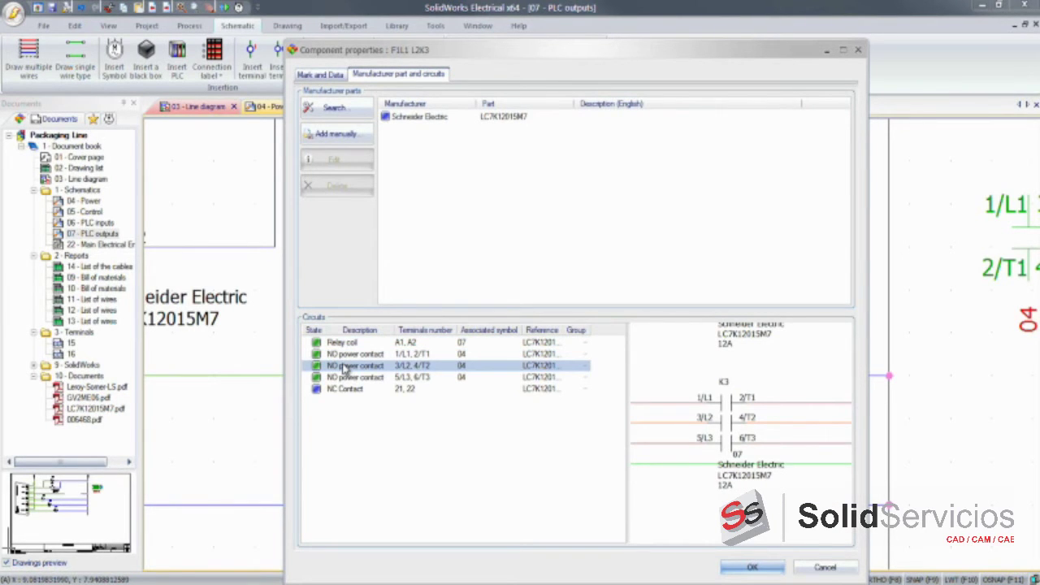
left_click(727, 568)
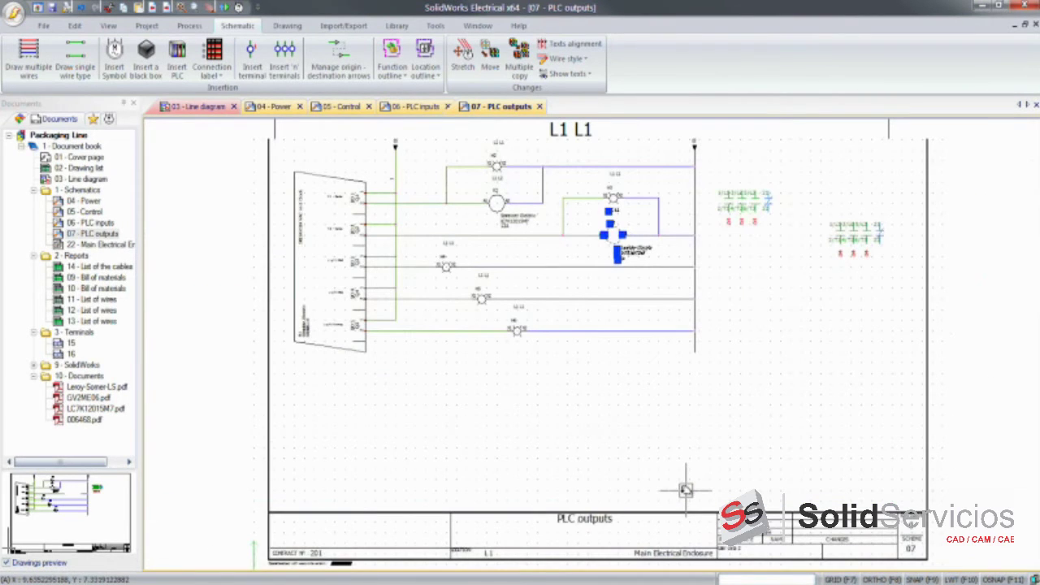
scroll(685, 488, "down", 5)
key("Escape")
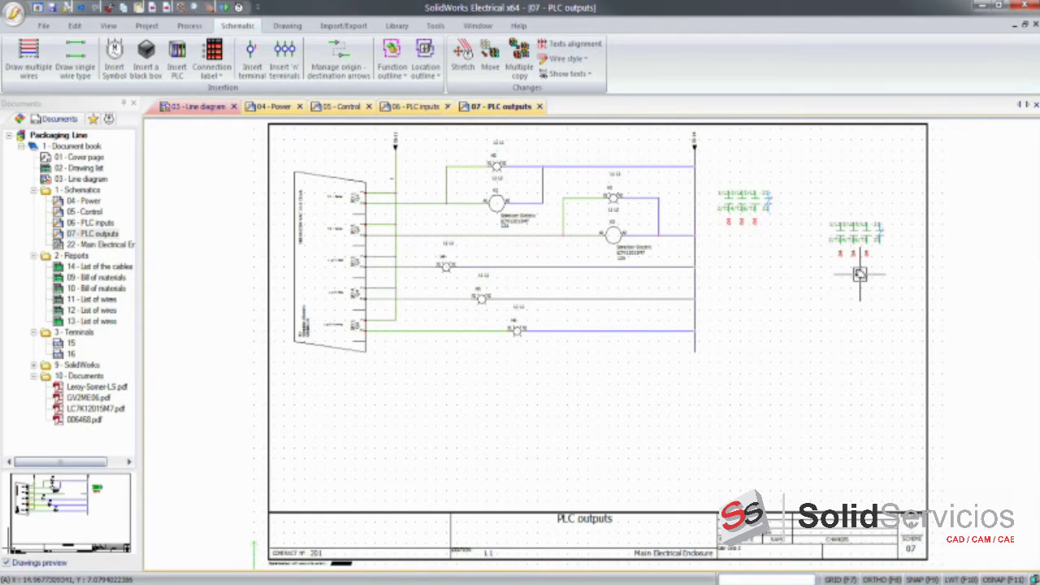
Open the 22 - Main Electrical Enclosure layout and the 09 - Bill of materials report
double_click(93, 246)
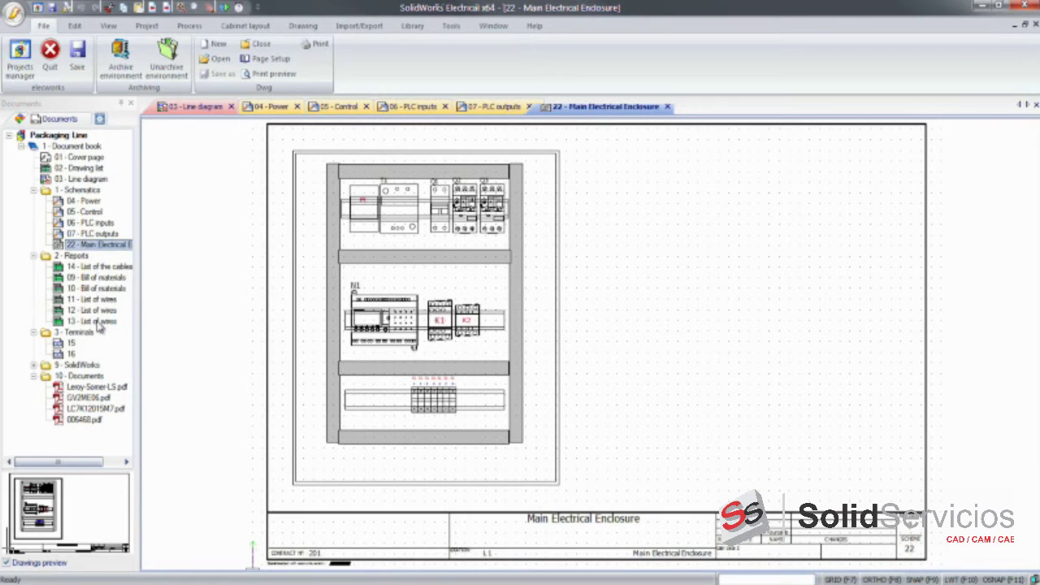
double_click(91, 279)
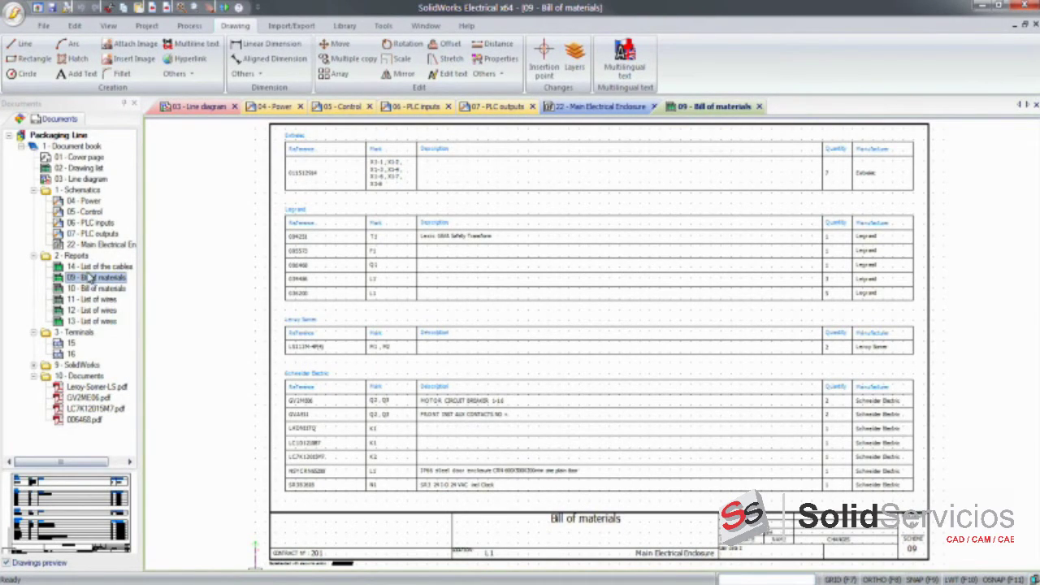
Add the PLC Inputs / Outputs list template (PlcIO_Imperial) to the project's reports
left_click(146, 26)
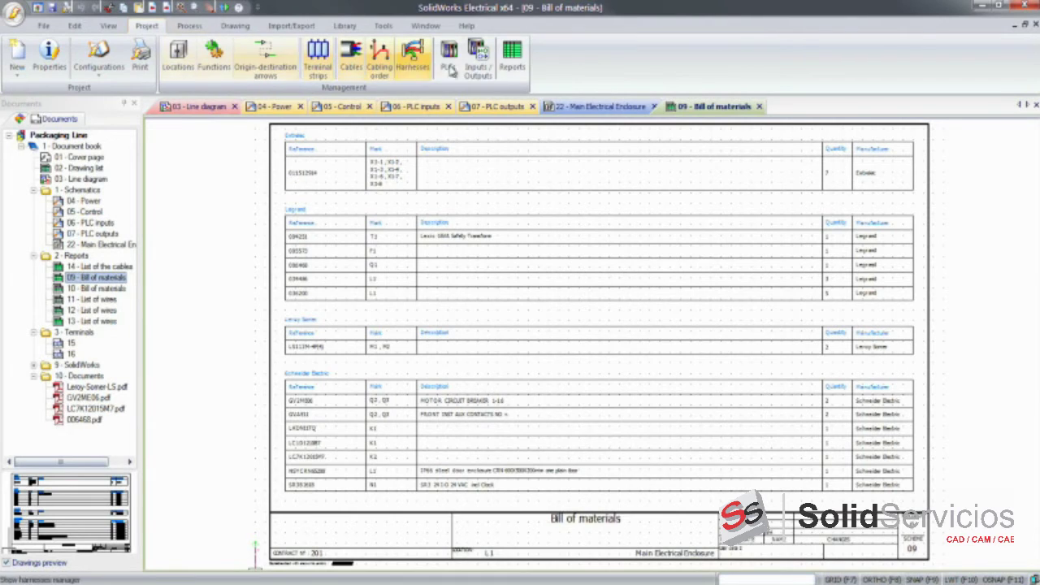
left_click(512, 59)
left_click_drag(412, 288, 383, 162)
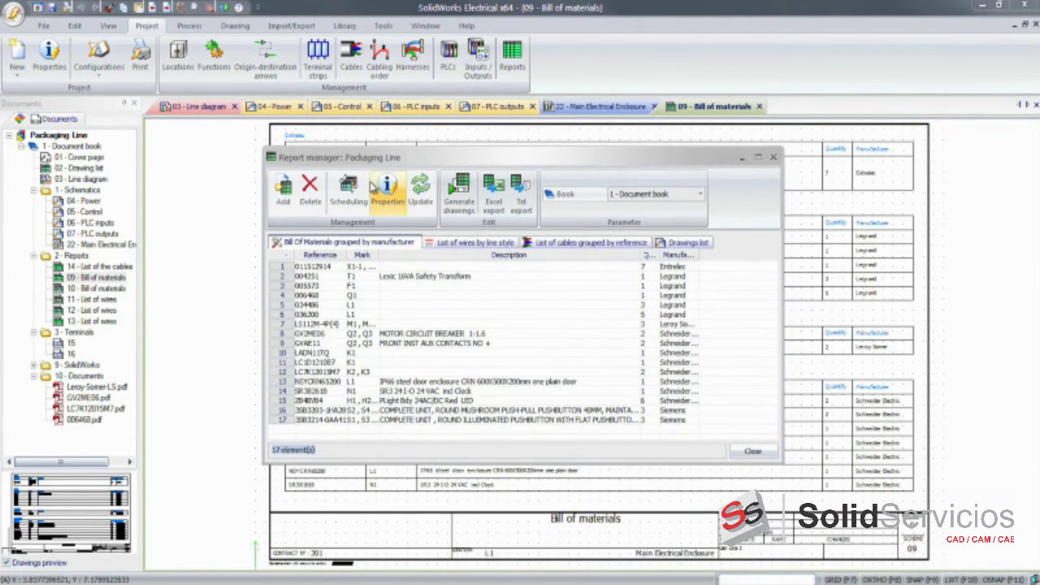
left_click(284, 188)
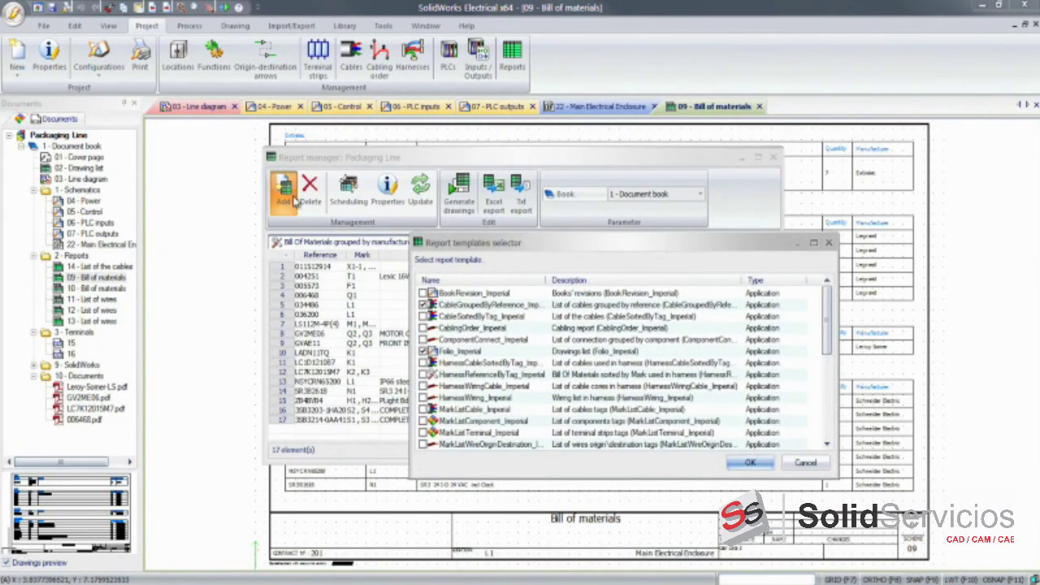
scroll(423, 387, "down", 2)
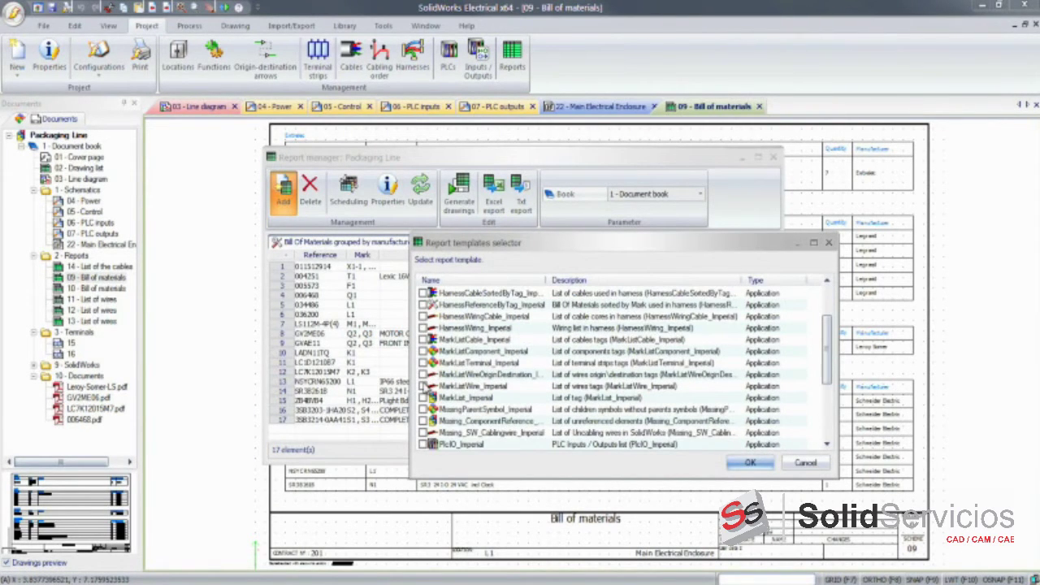
left_click(423, 444)
left_click(749, 462)
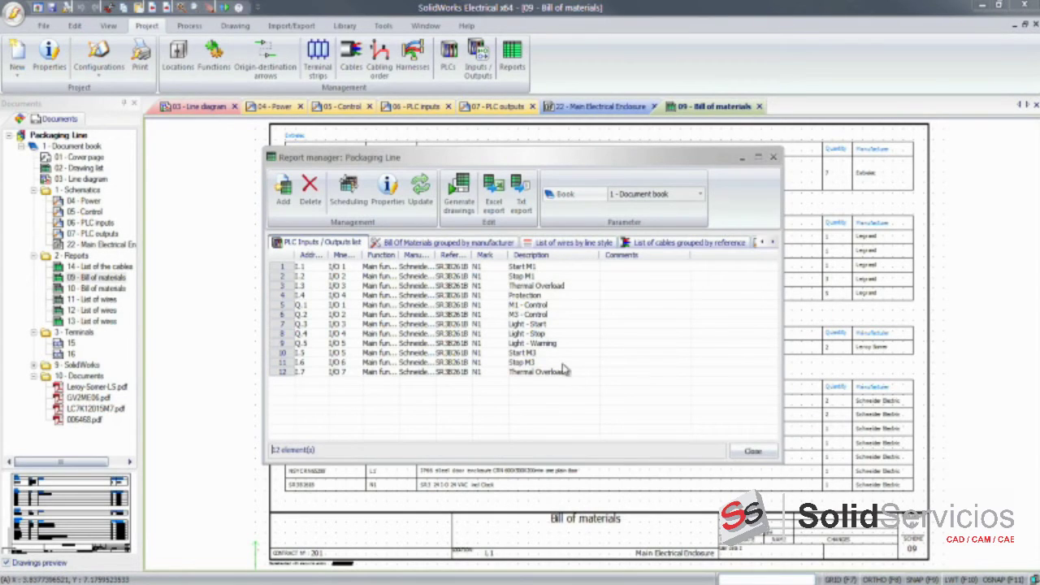
Generate the report drawings for the document book, including the PLC Inputs / Outputs list, and open that new list
left_click(459, 195)
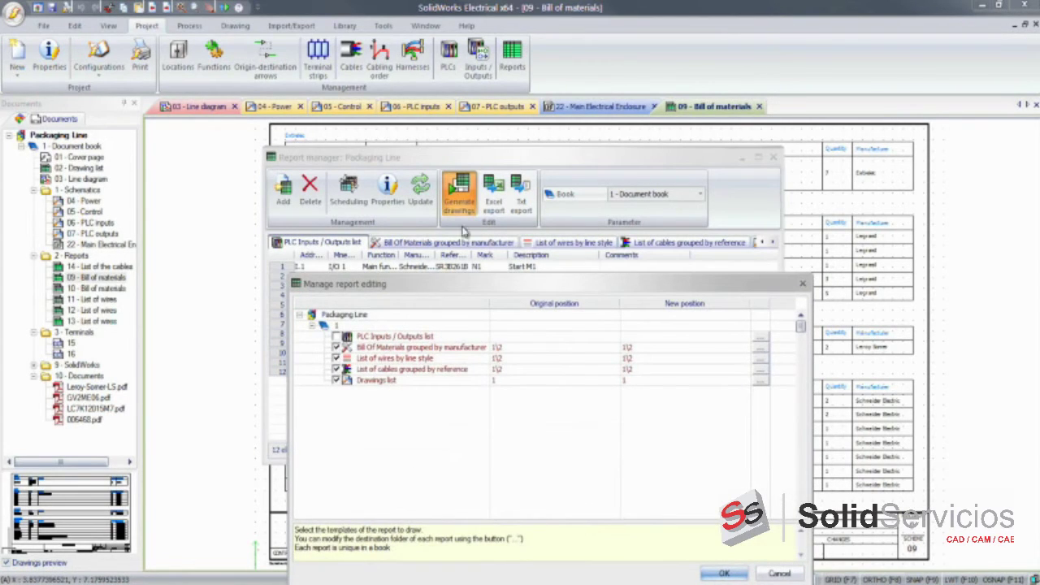
left_click_drag(455, 284, 434, 194)
left_click(703, 485)
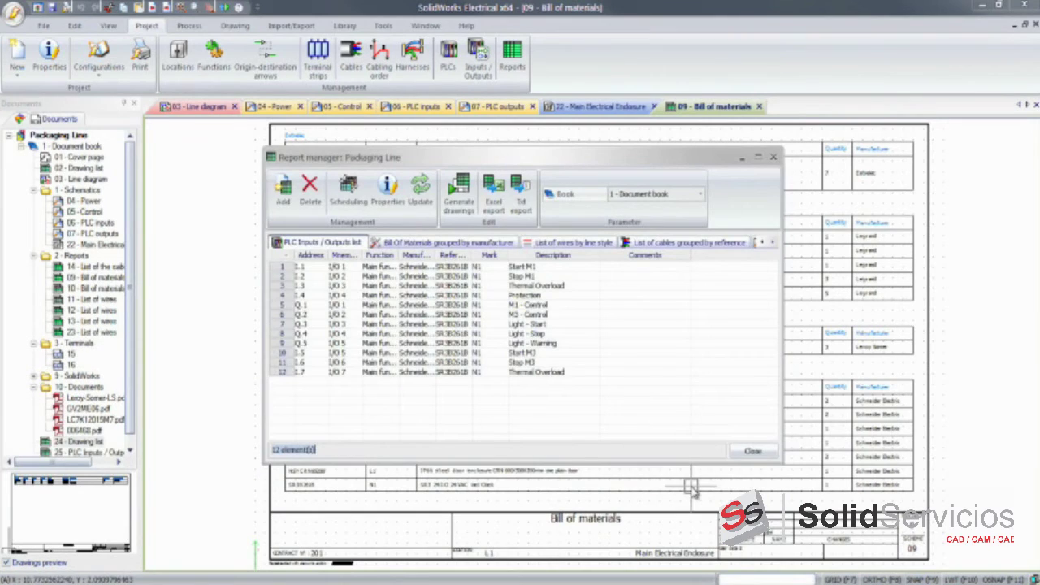
left_click(752, 451)
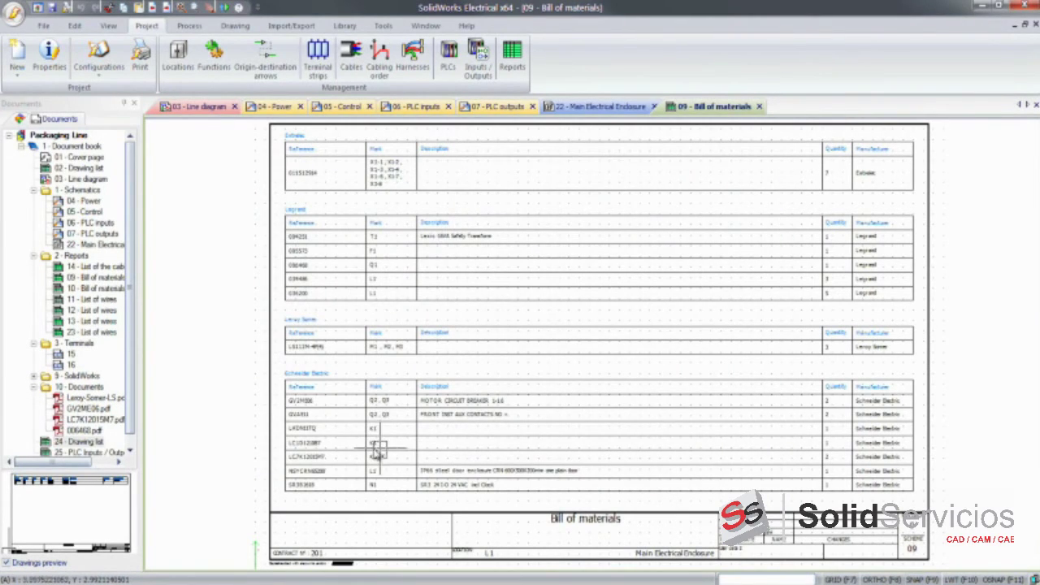
double_click(104, 452)
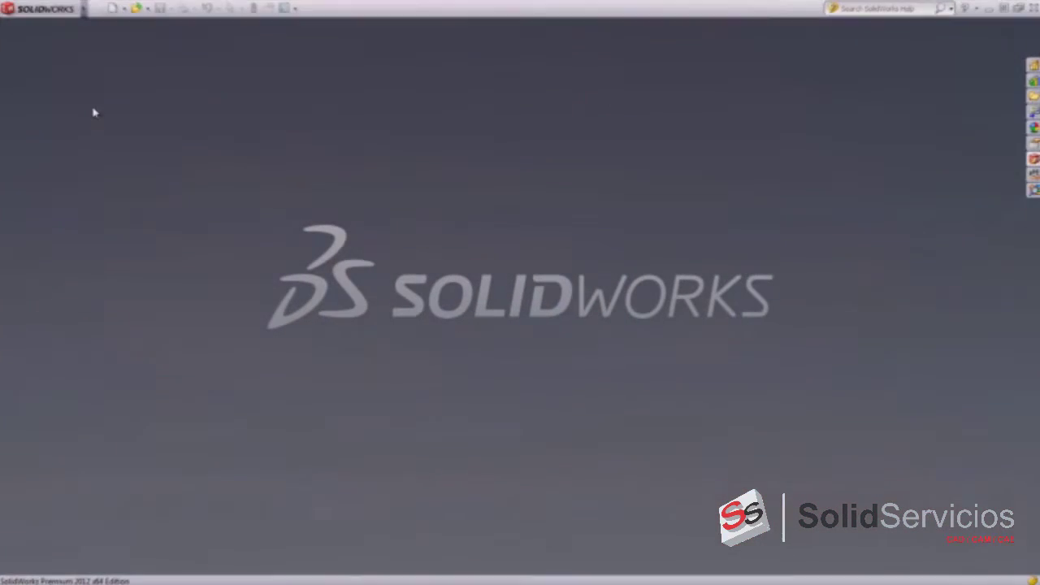
Switch to SolidWorks and open the Packaging Line project from the SolidWorks Electrical Projects Manager
left_click(145, 8)
mouse_move(195, 9)
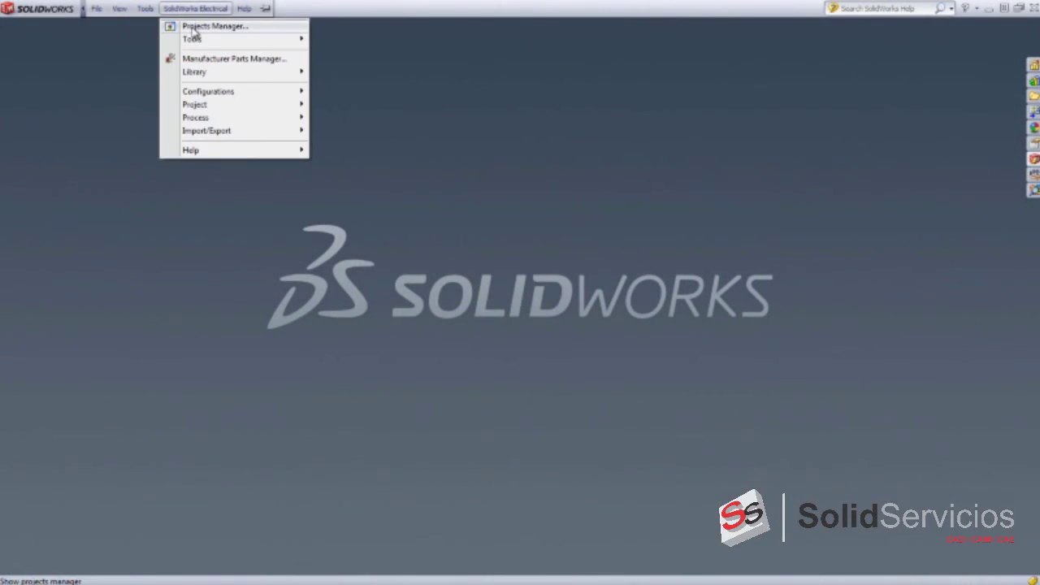
left_click(192, 27)
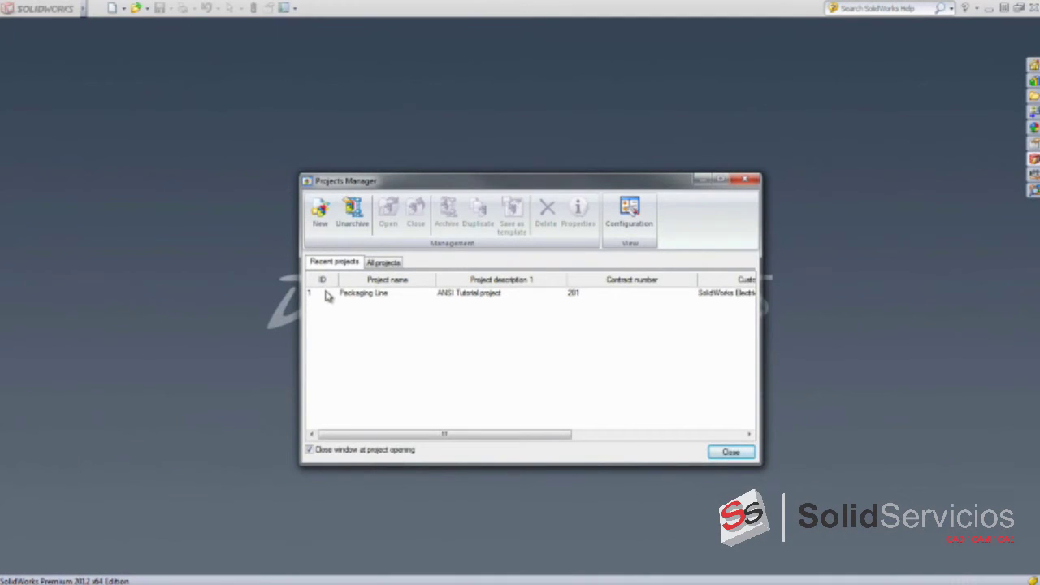
left_click(327, 294)
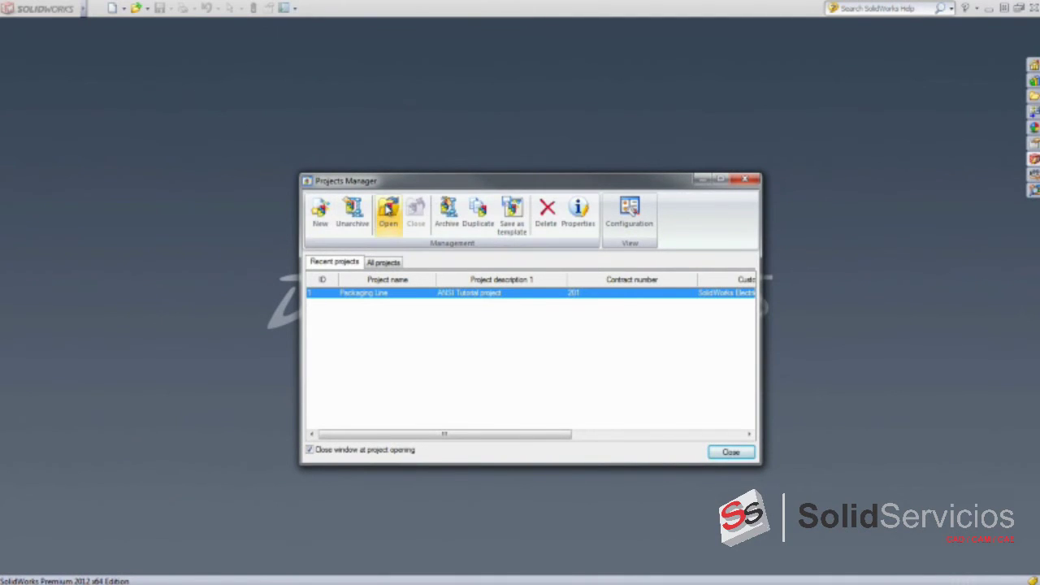
left_click(388, 213)
Open the ANSI Tutorial project assembly from the SolidWorks folder of the Packaging Line document book
left_click(880, 53)
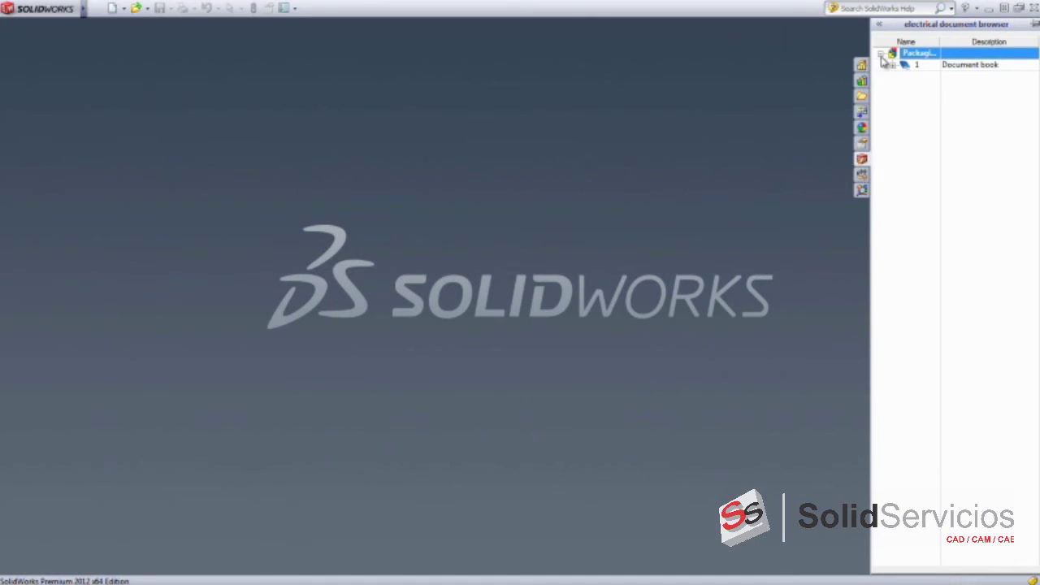
left_click(892, 65)
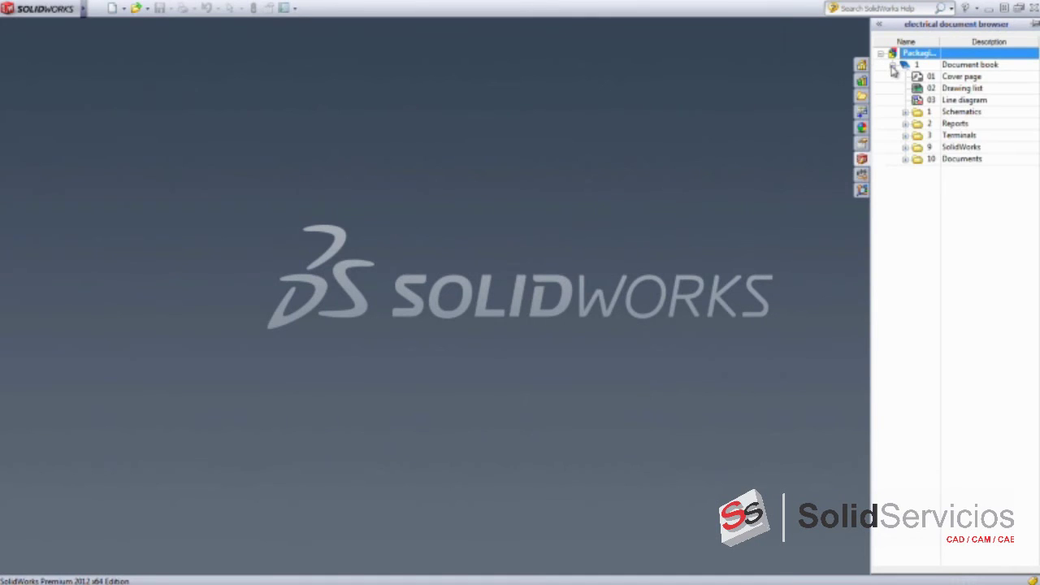
left_click(905, 147)
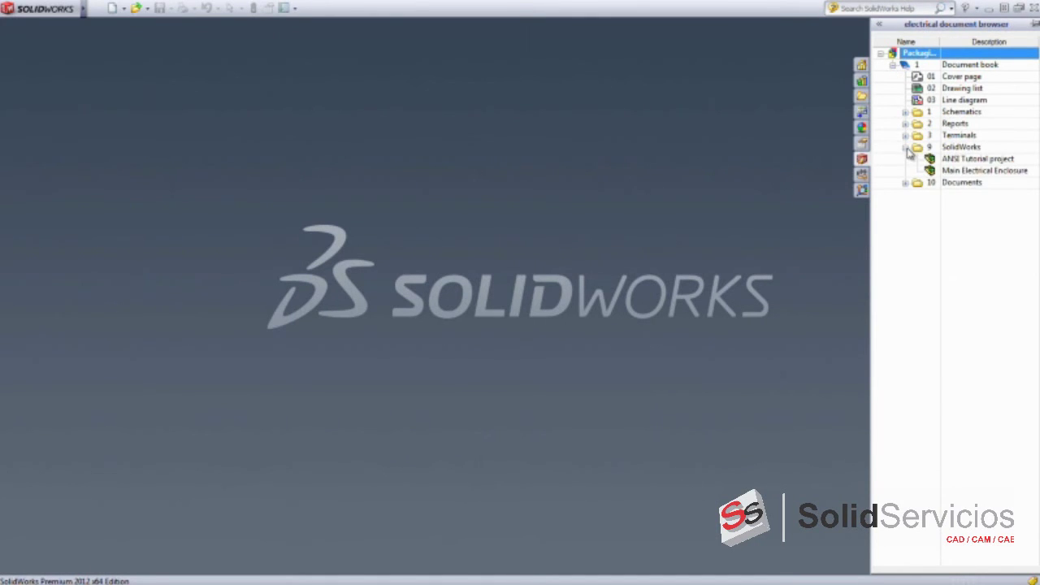
double_click(957, 161)
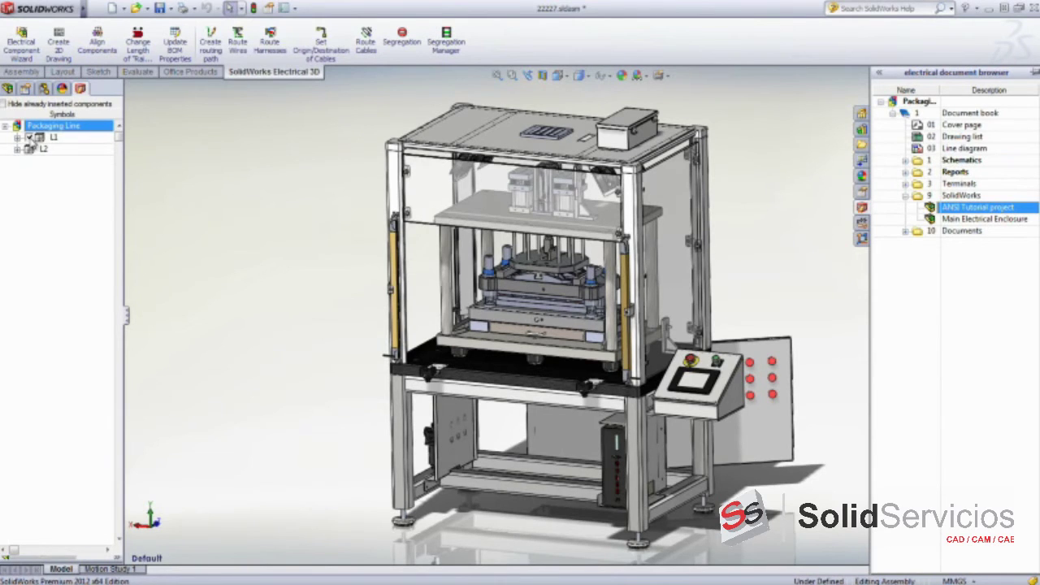
Expand location L1 and its sublocation L2 in the component tree to examine the parts of F1 and K1
left_click(18, 138)
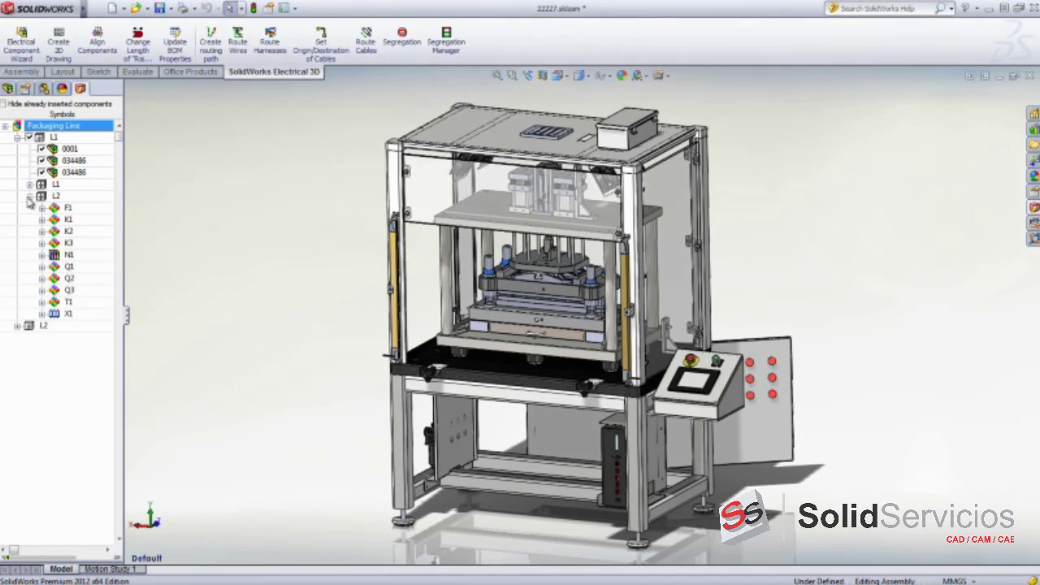
left_click(42, 208)
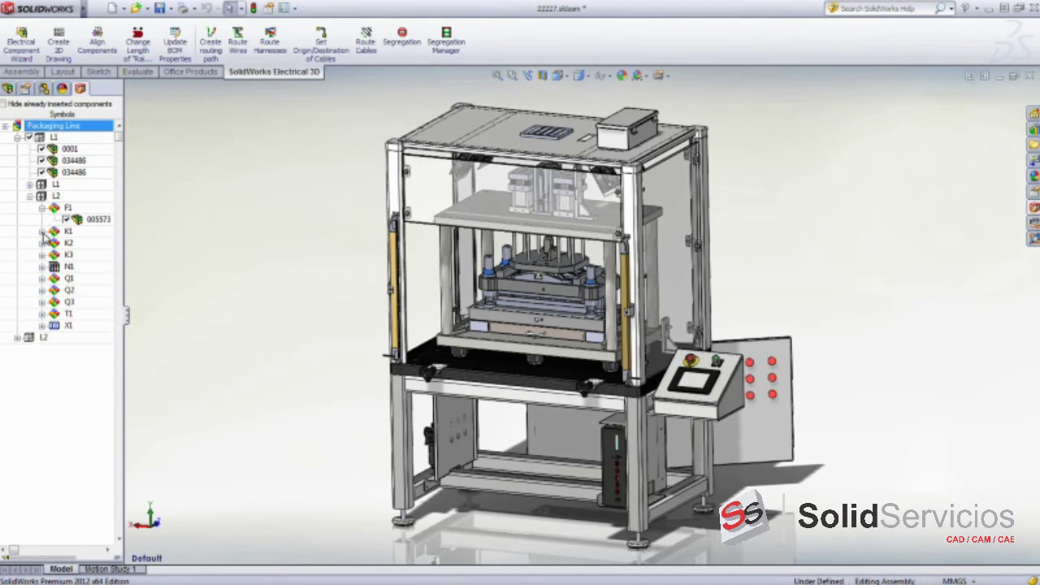
left_click(42, 232)
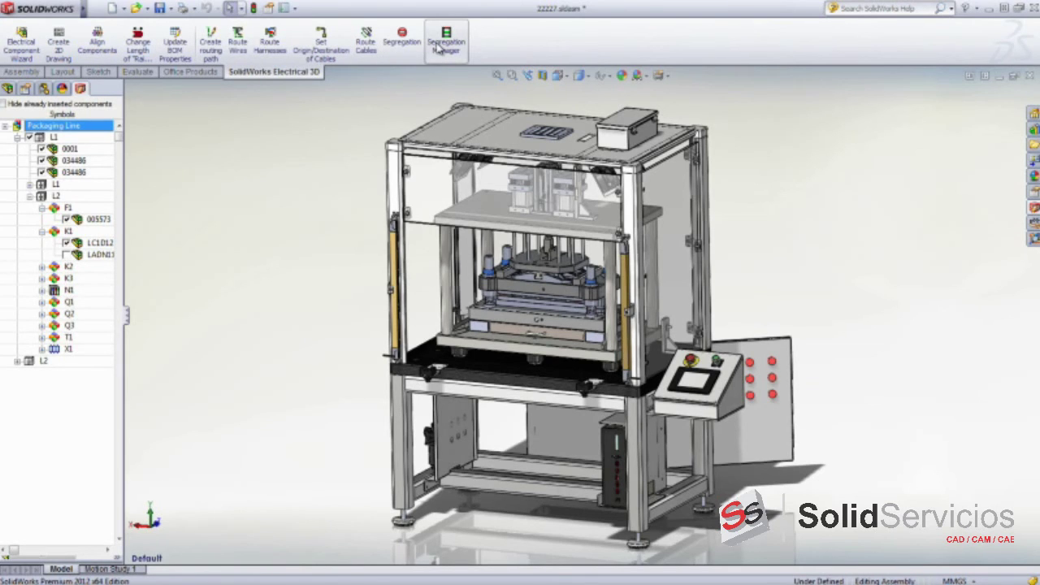
Route the wires of all components in the electrical panel using the SolidWorks Route type with splines
left_click(239, 46)
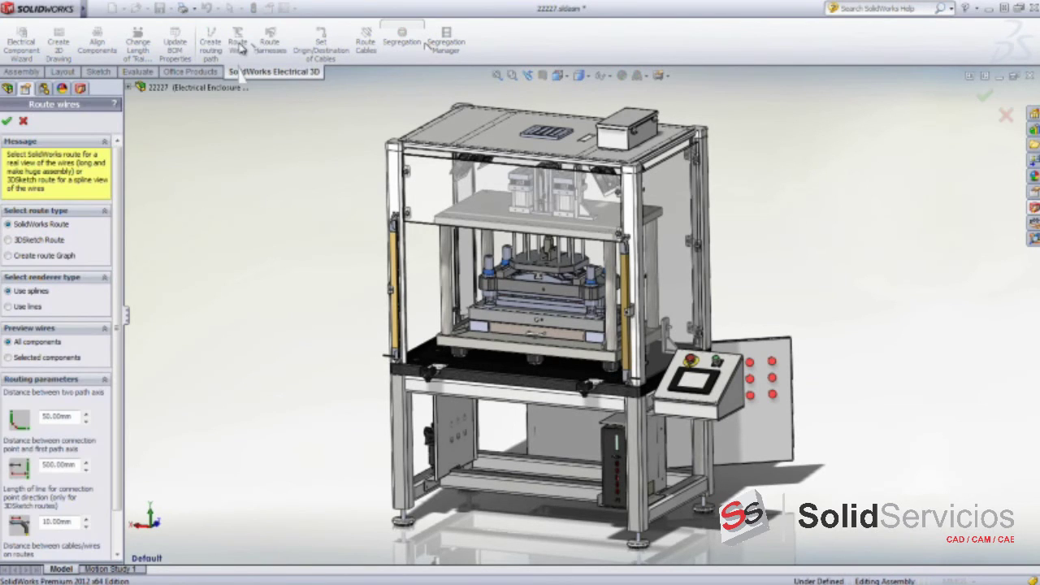
left_click(559, 75)
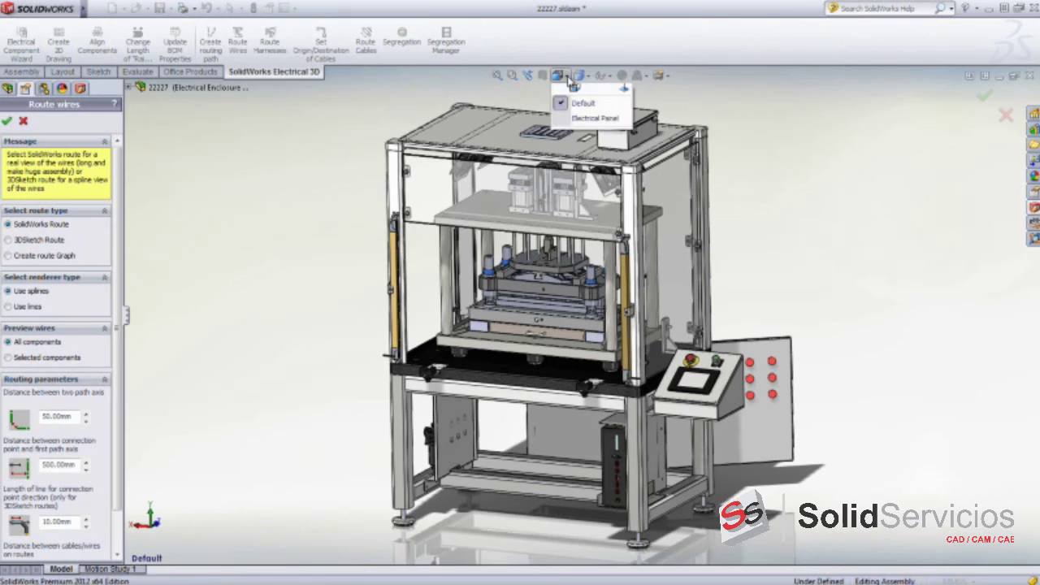
left_click(577, 156)
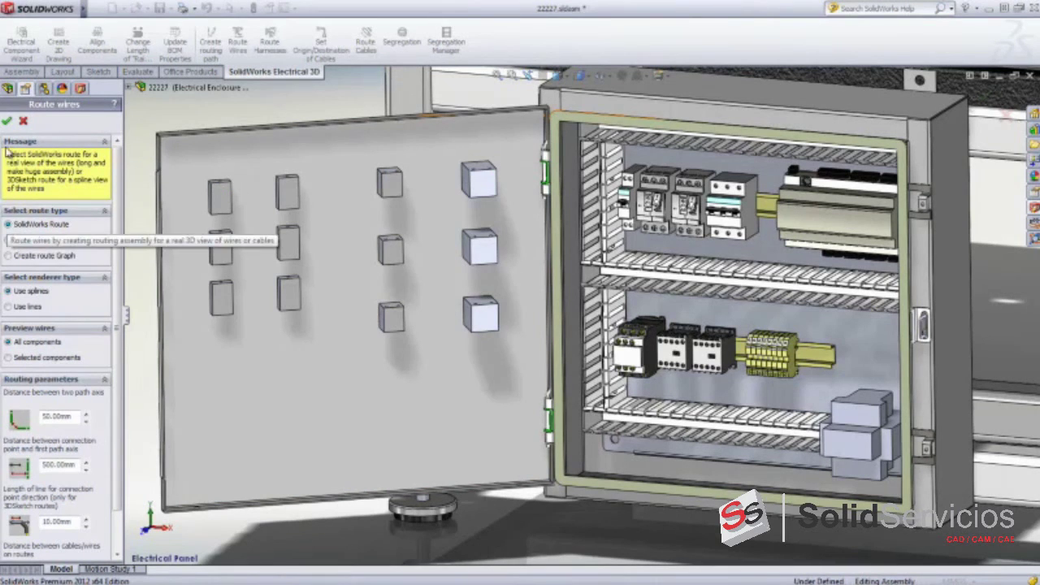
left_click(6, 120)
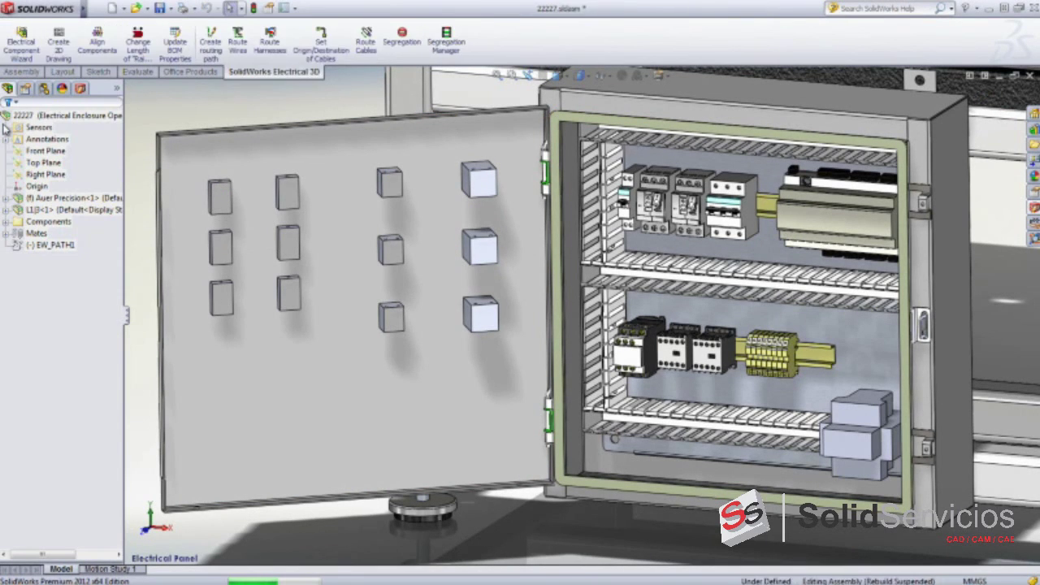